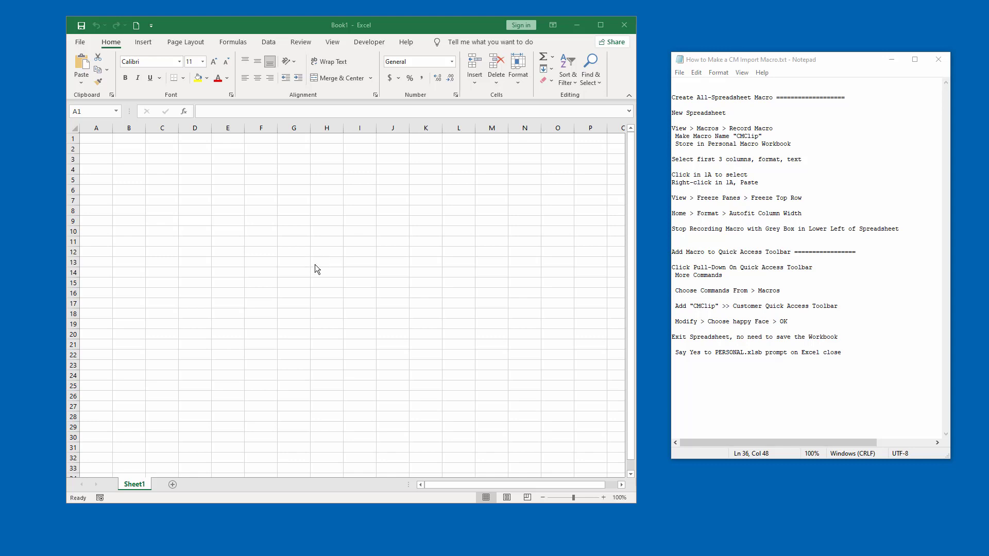
Step: Start recording a macro named CMClip, stored in the Personal Macro Workbook
{"action": "left_click", "coordinate": [333, 42]}
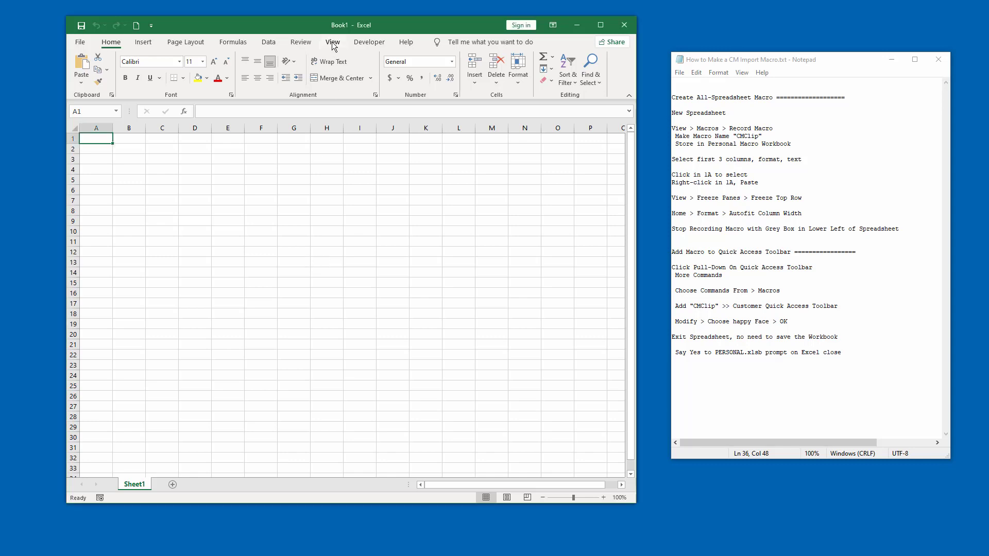
{"action": "left_click", "coordinate": [596, 77]}
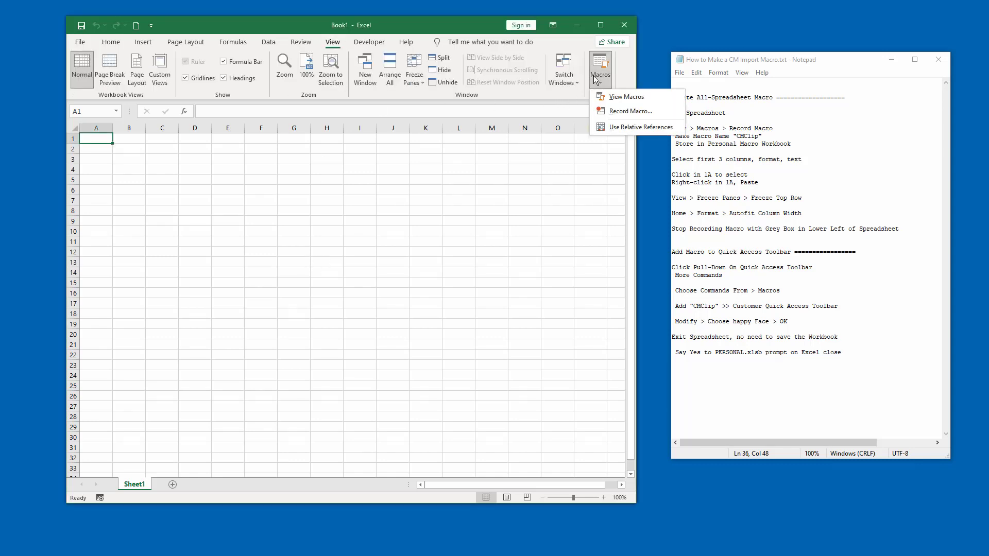
{"action": "left_click", "coordinate": [615, 112]}
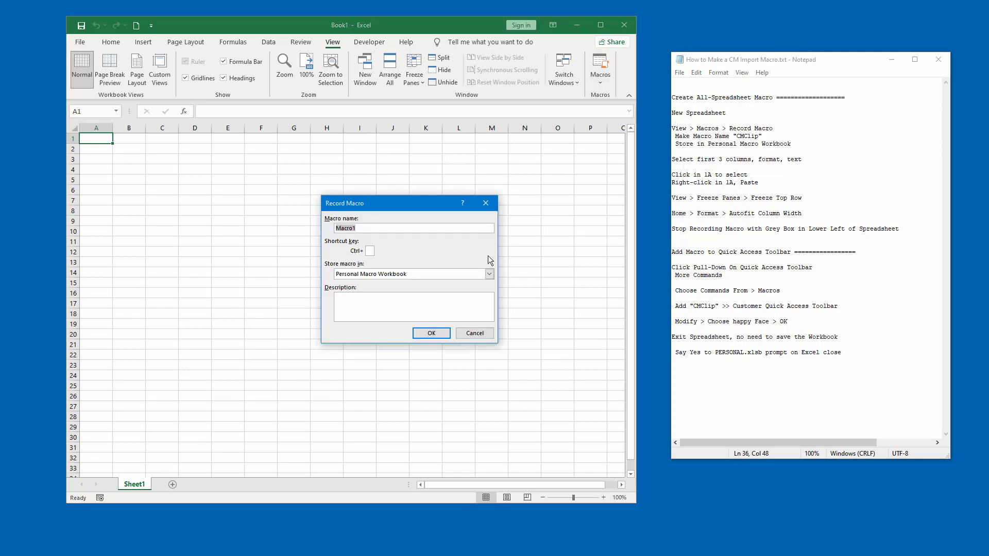
{"action": "key", "text": "BackSpace"}
{"action": "type", "text": "CMClip"}
{"action": "left_click", "coordinate": [430, 335]}
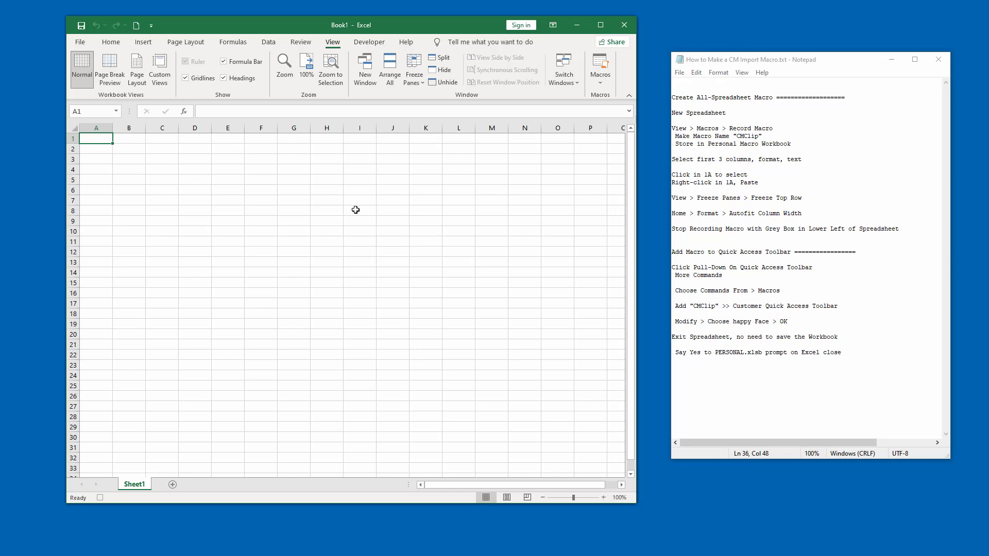
Step: Format columns A through C as Text
{"action": "left_click", "coordinate": [99, 131]}
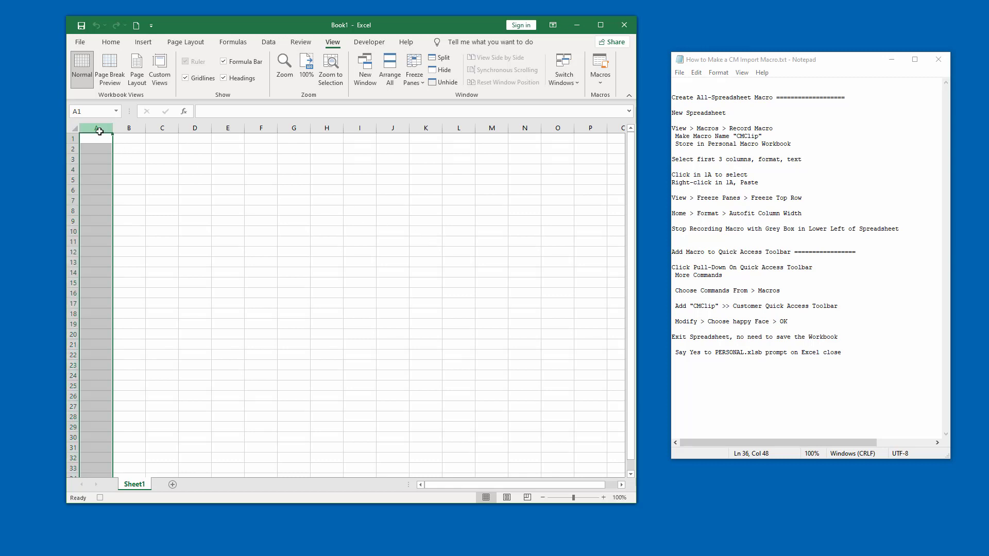
{"action": "left_click", "coordinate": [162, 128], "text": "shift"}
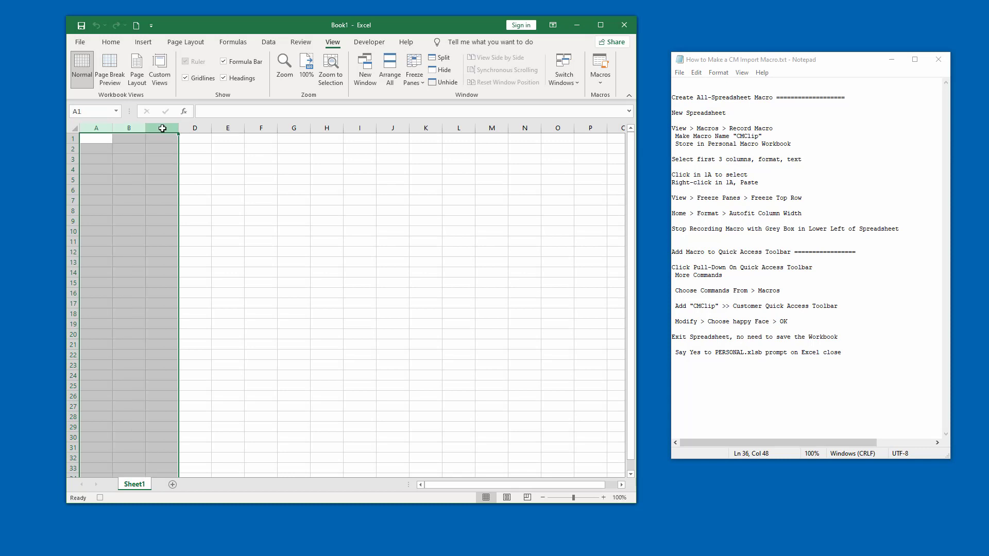
{"action": "right_click", "coordinate": [130, 145]}
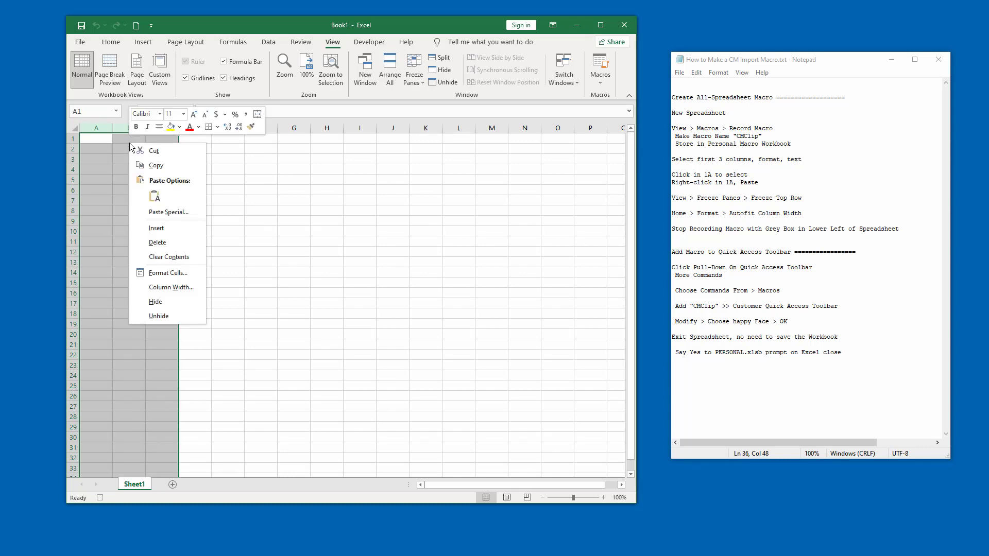
{"action": "left_click", "coordinate": [165, 273]}
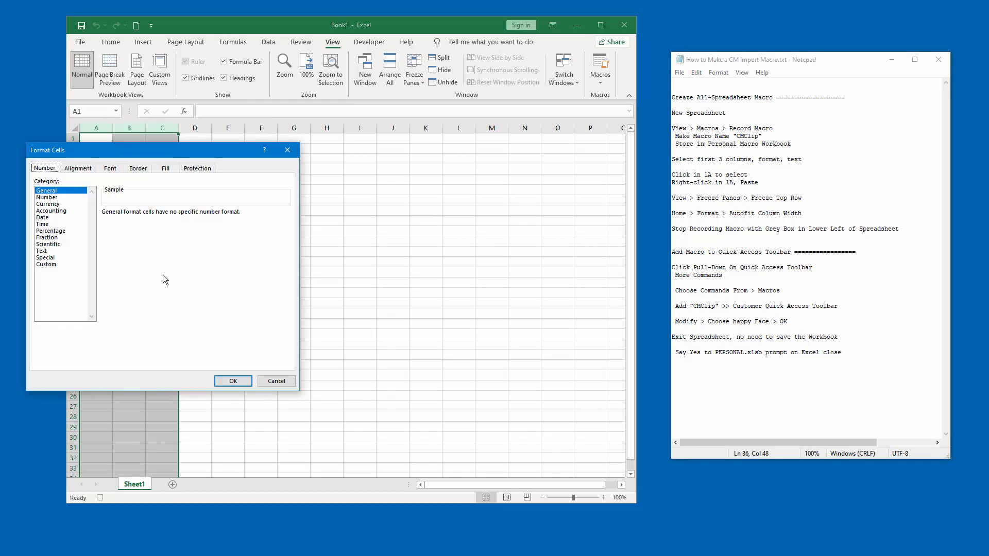
{"action": "left_click", "coordinate": [41, 251]}
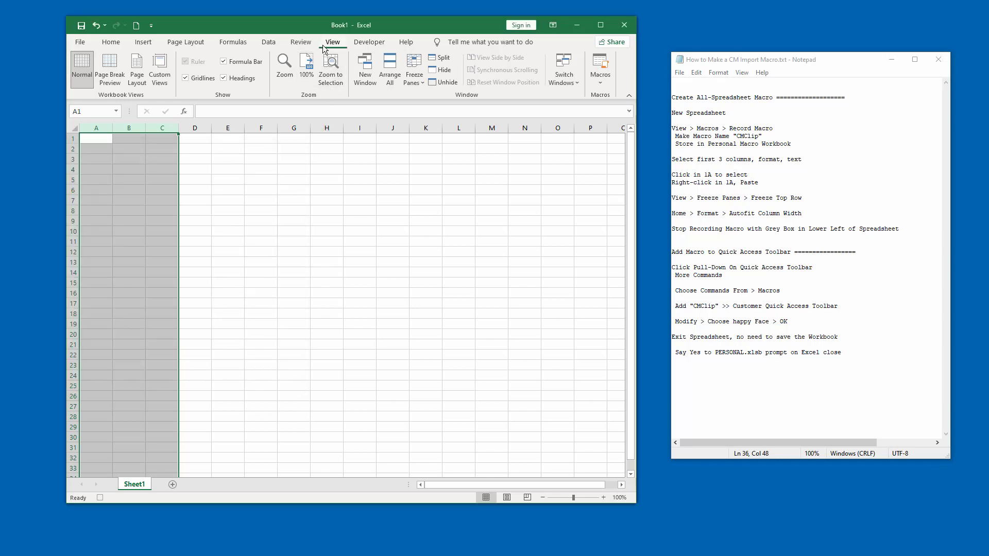
Step: Freeze the top row of the sheet and paste the copied job data starting at cell A1
{"action": "left_click", "coordinate": [413, 77]}
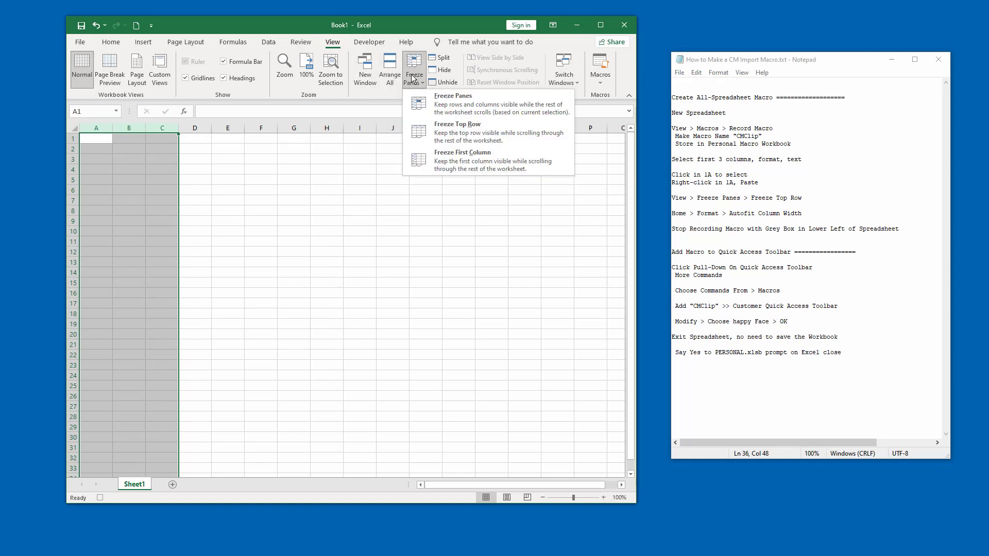
{"action": "left_click", "coordinate": [469, 132]}
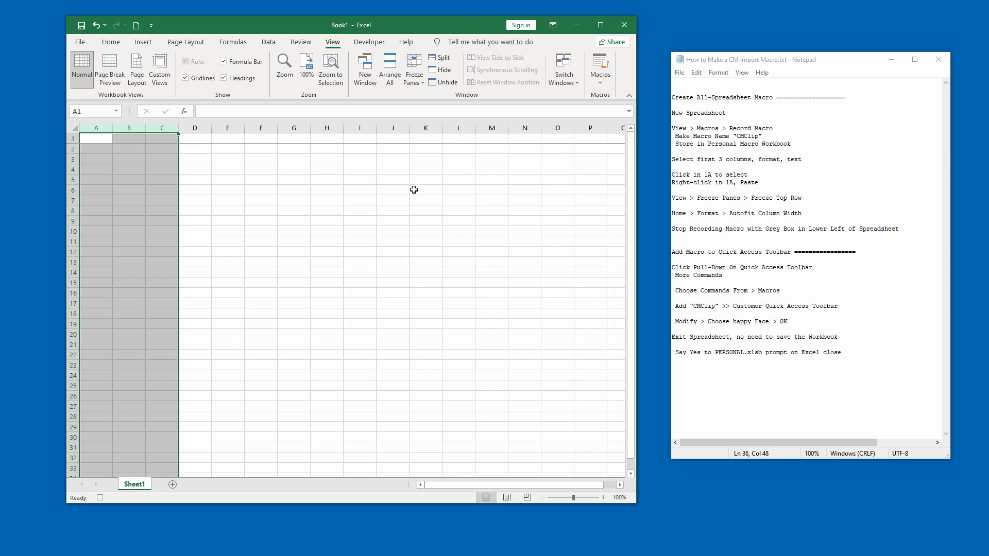
{"action": "left_click", "coordinate": [93, 139]}
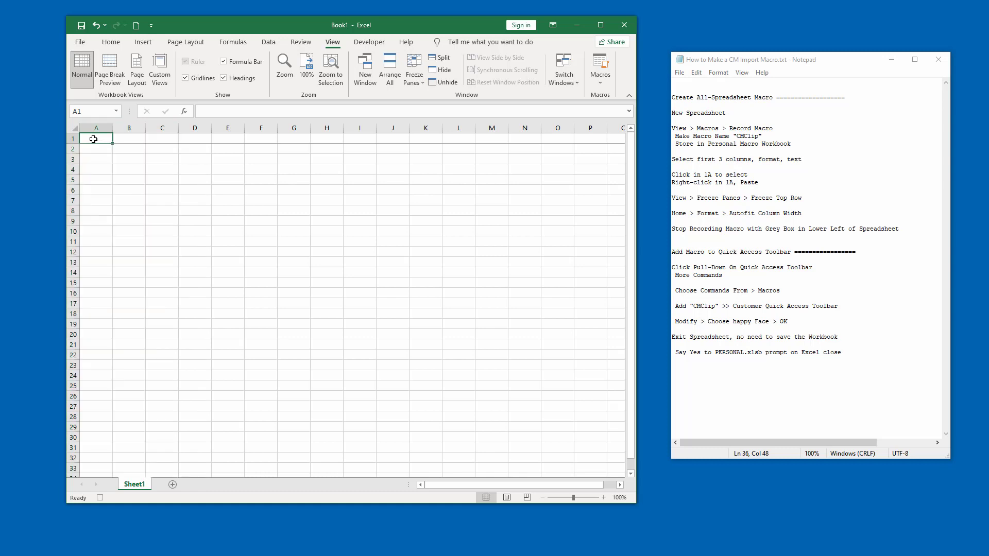
{"action": "right_click", "coordinate": [93, 139]}
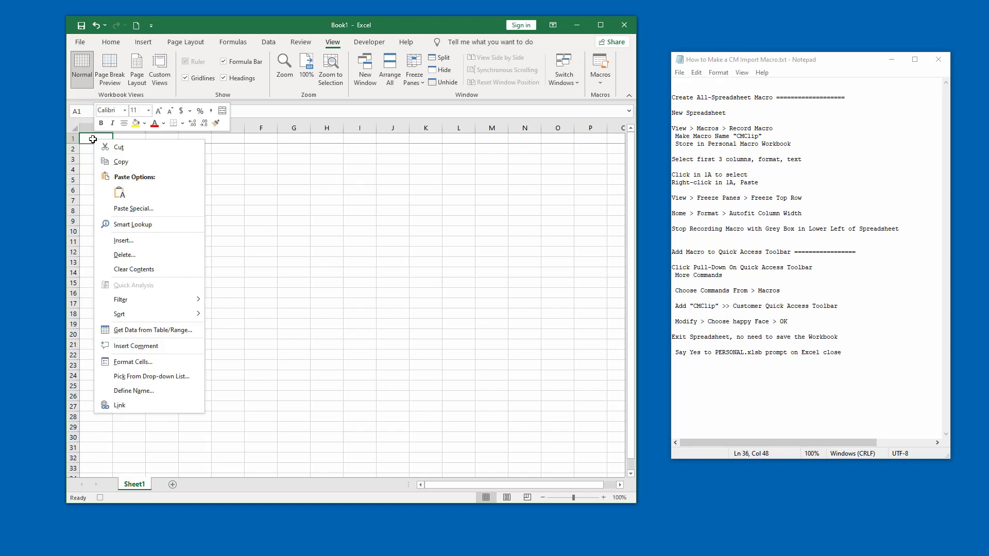
{"action": "left_click", "coordinate": [114, 190]}
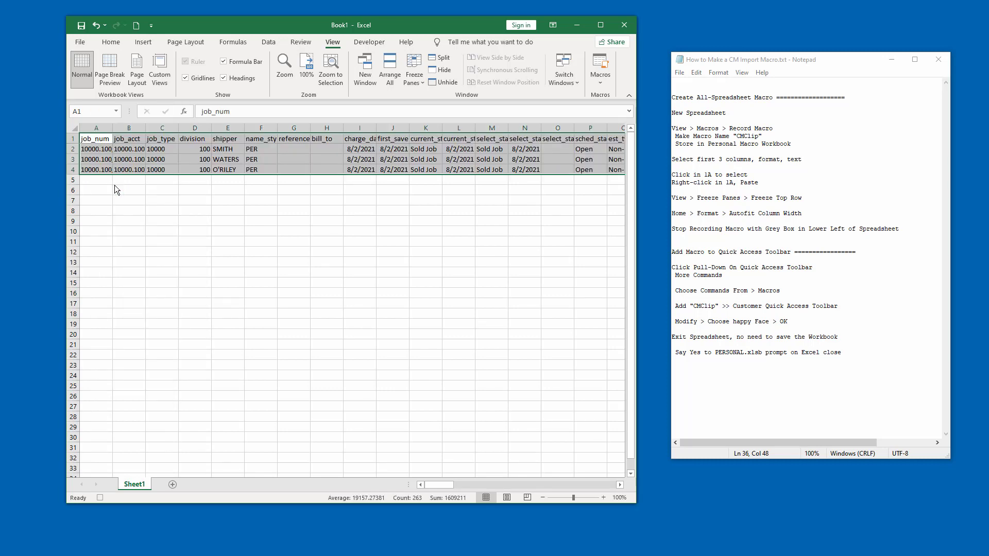
Step: AutoFit the column widths of the pasted data and stop recording the macro
{"action": "left_click", "coordinate": [109, 43]}
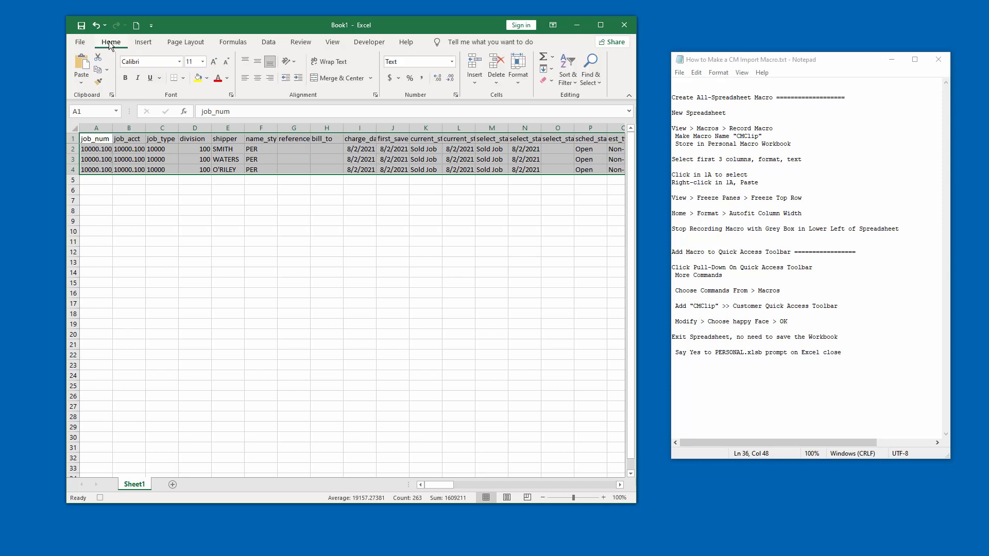
{"action": "left_click", "coordinate": [517, 82]}
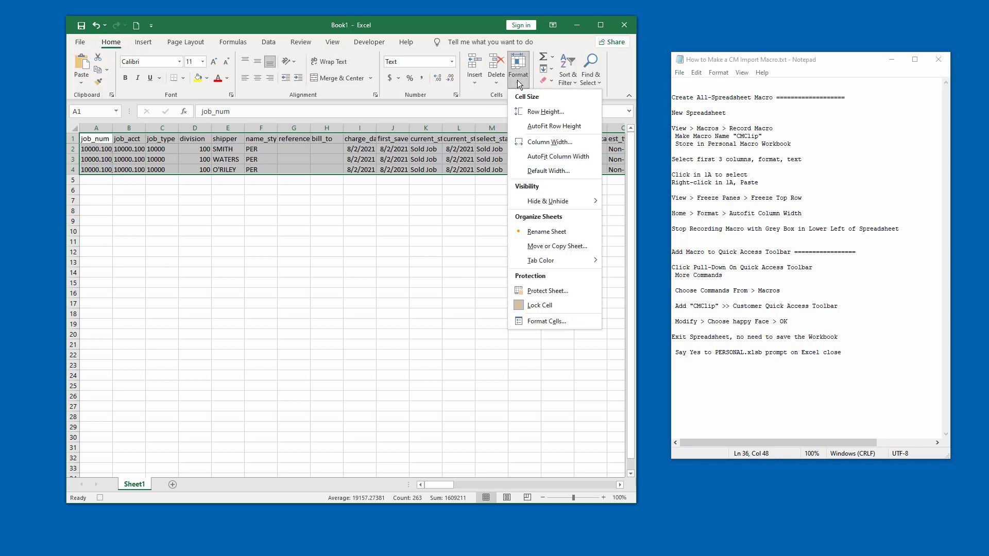
{"action": "left_click", "coordinate": [554, 157]}
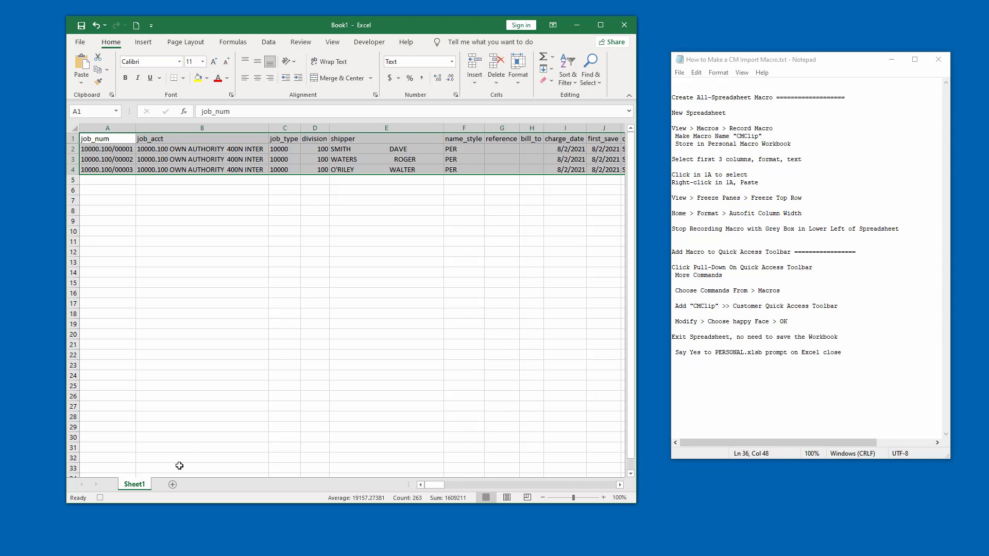
{"action": "left_click", "coordinate": [100, 498]}
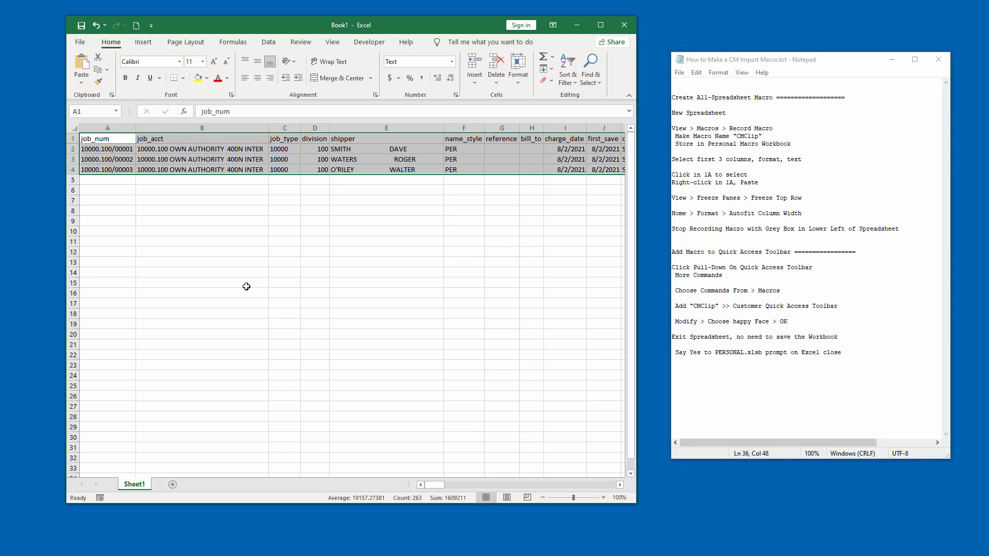
Step: Add the PERSONAL.XLSB!CMClip macro to the Quick Access Toolbar for all documents
{"action": "left_click", "coordinate": [151, 26]}
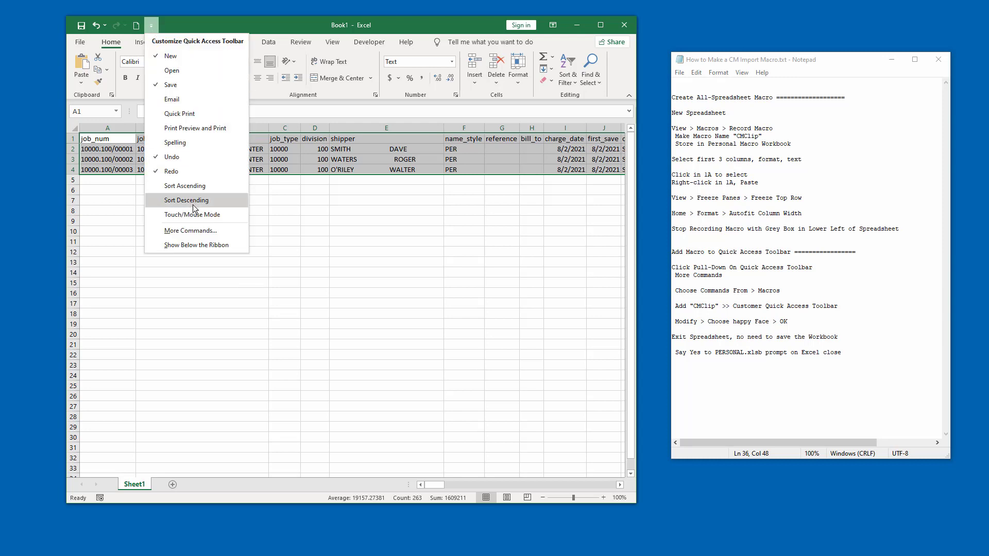
{"action": "left_click", "coordinate": [199, 232]}
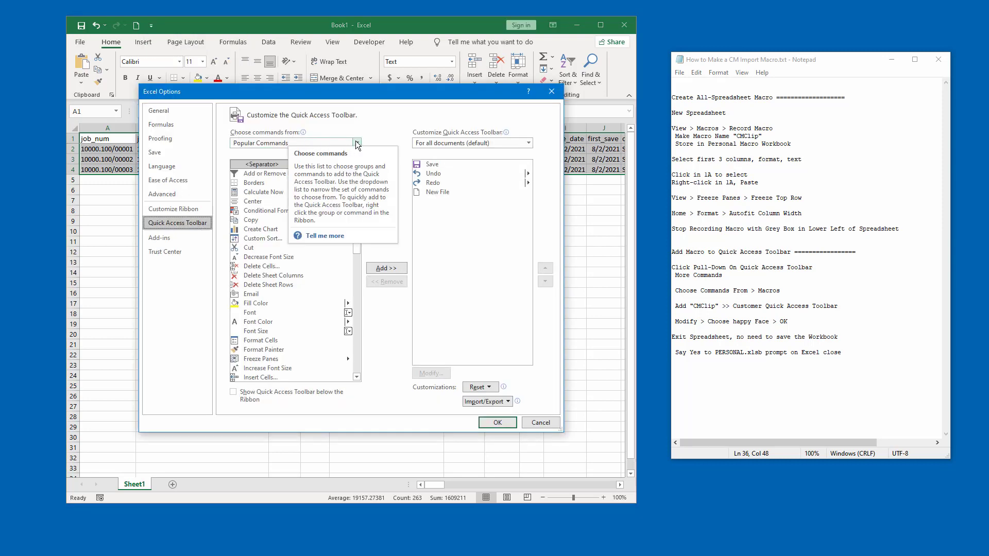
{"action": "left_click", "coordinate": [357, 143]}
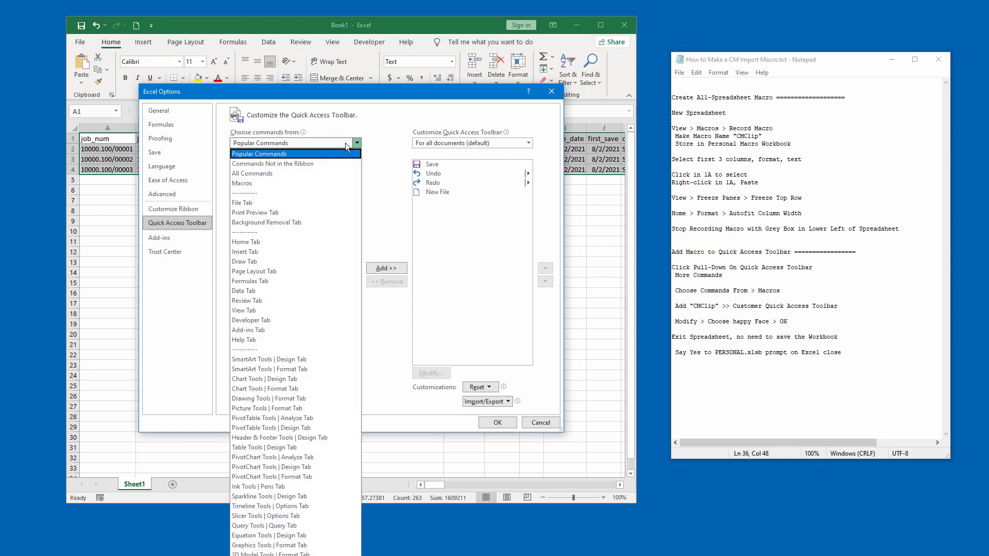
{"action": "left_click", "coordinate": [255, 183]}
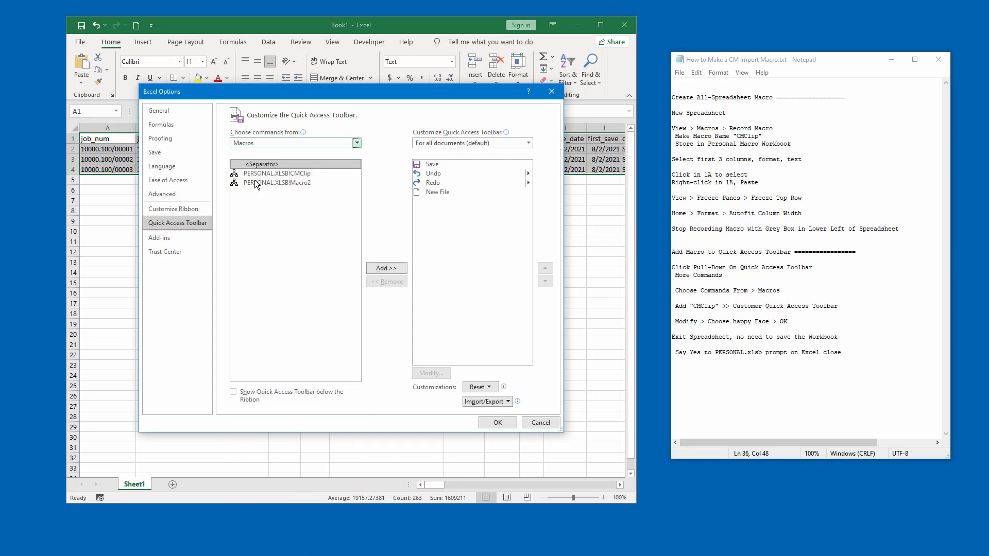
{"action": "left_click", "coordinate": [283, 171]}
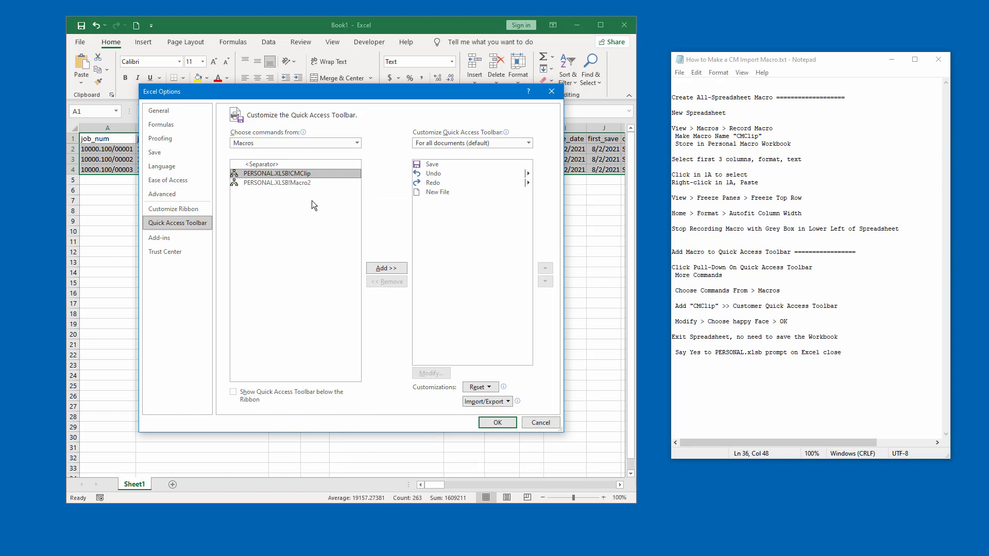
{"action": "left_click", "coordinate": [383, 270]}
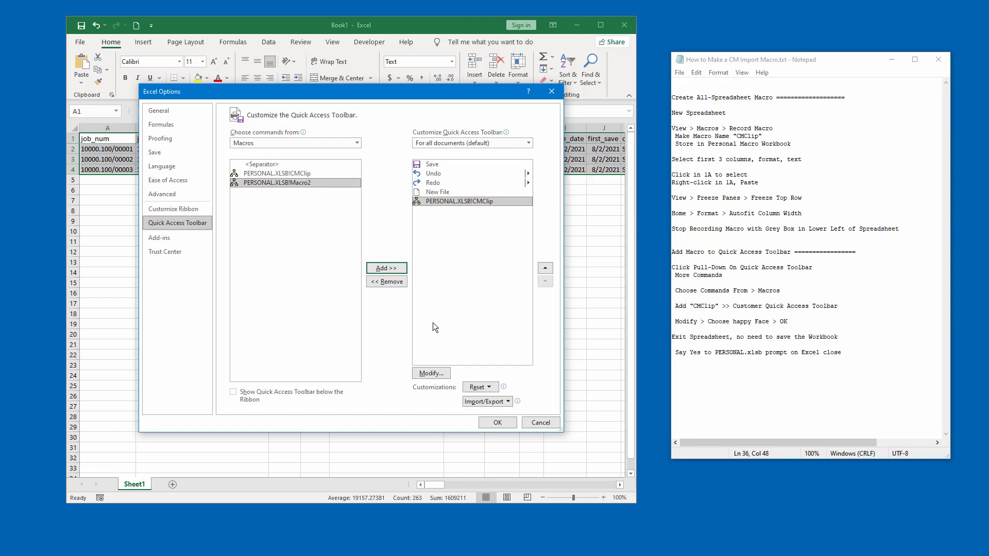
Step: Give the CMClip toolbar button the yellow smiley face symbol and apply the toolbar customization
{"action": "left_click", "coordinate": [426, 371]}
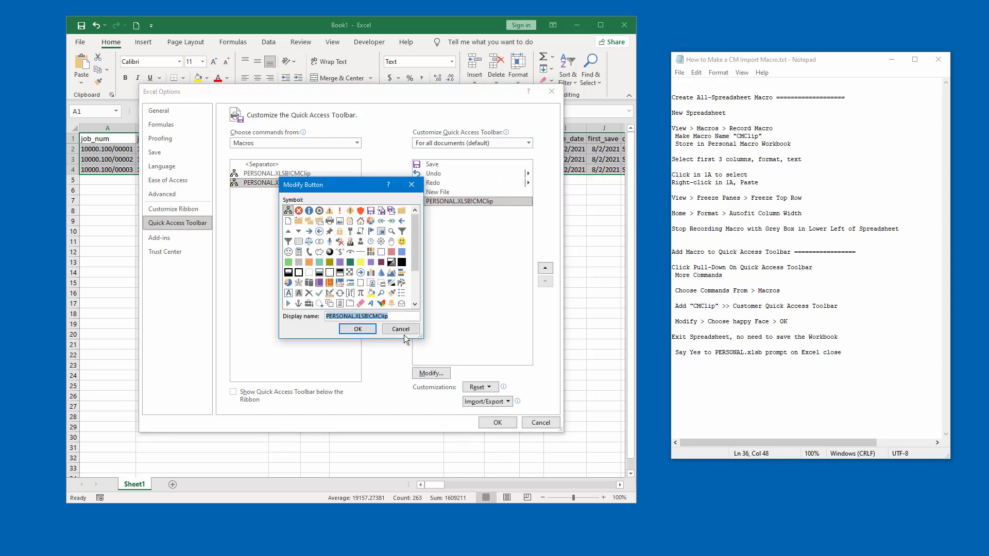
{"action": "left_click", "coordinate": [402, 244]}
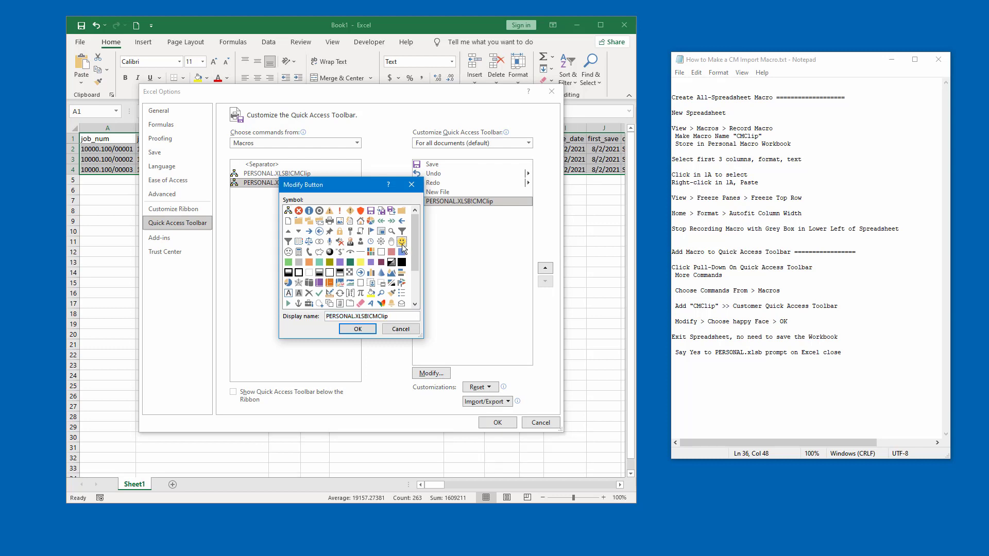
{"action": "left_click", "coordinate": [358, 330]}
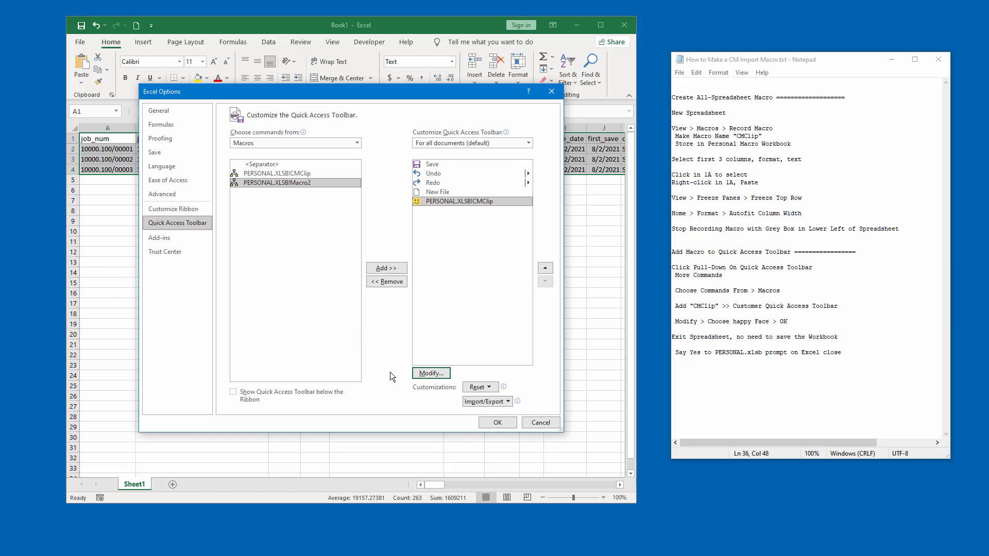
{"action": "left_click", "coordinate": [495, 422]}
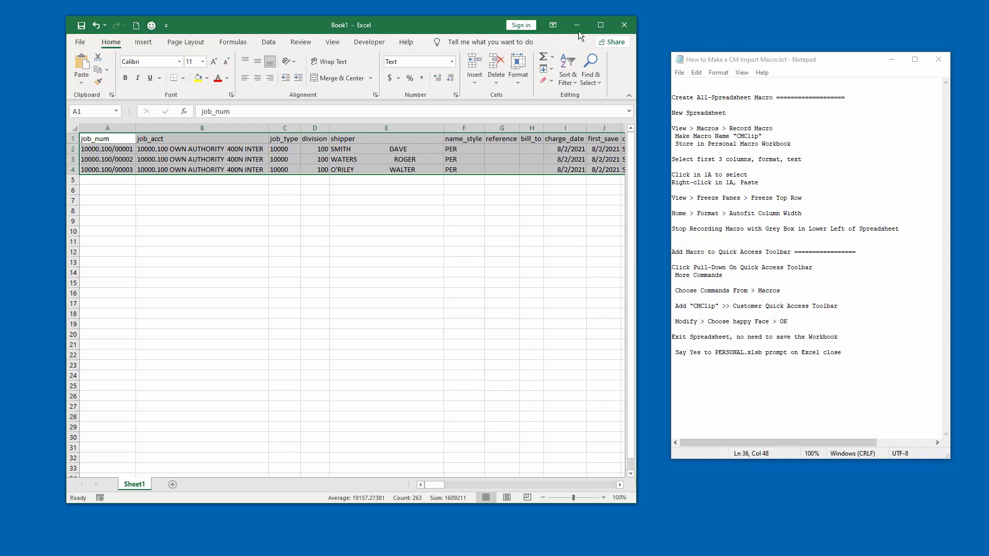
Step: Close Excel without saving Book1, but save the changes to the Personal Macro Workbook
{"action": "left_click", "coordinate": [622, 26]}
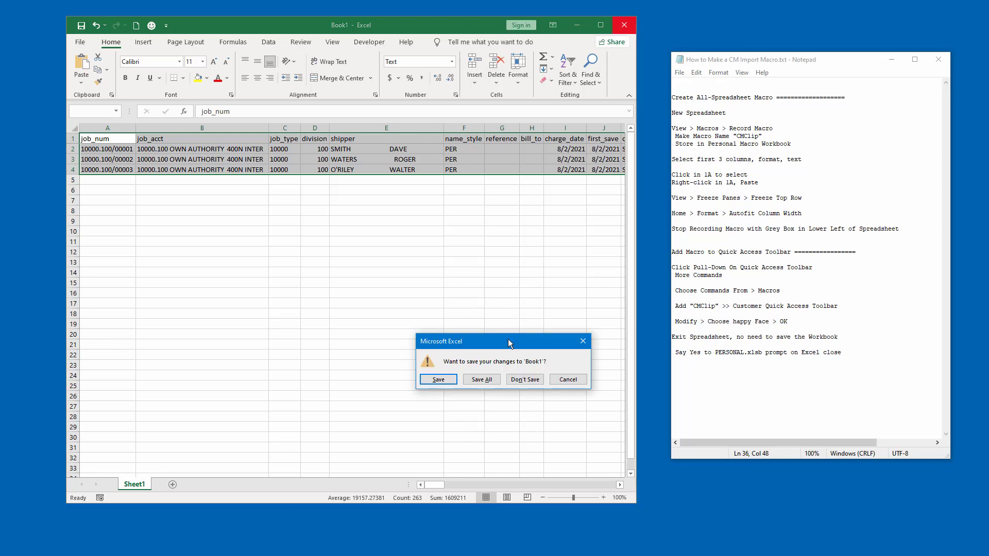
{"action": "left_click_drag", "start_coordinate": [508, 338], "coordinate": [370, 209]}
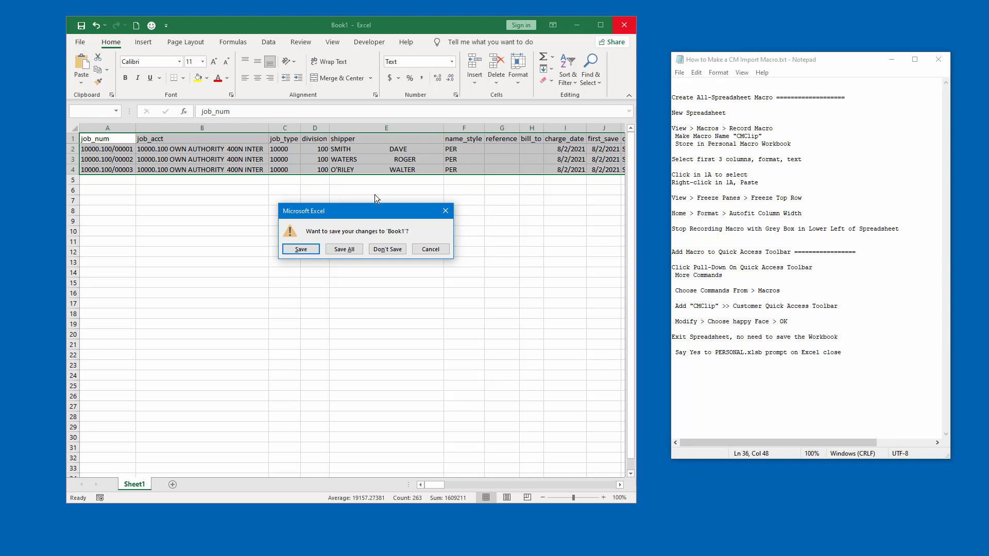
{"action": "left_click", "coordinate": [381, 251]}
{"action": "left_click_drag", "start_coordinate": [483, 331], "coordinate": [343, 219]}
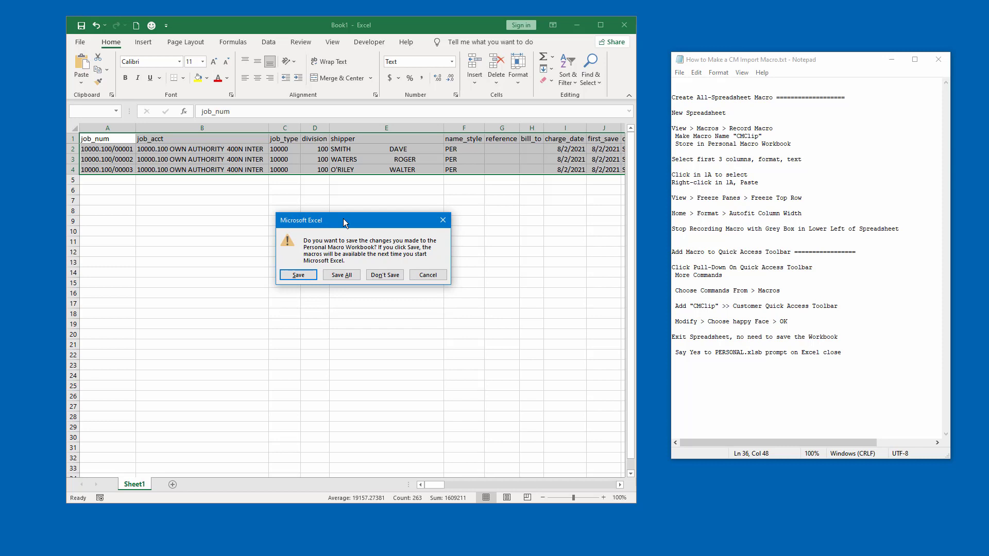
{"action": "left_click", "coordinate": [298, 275]}
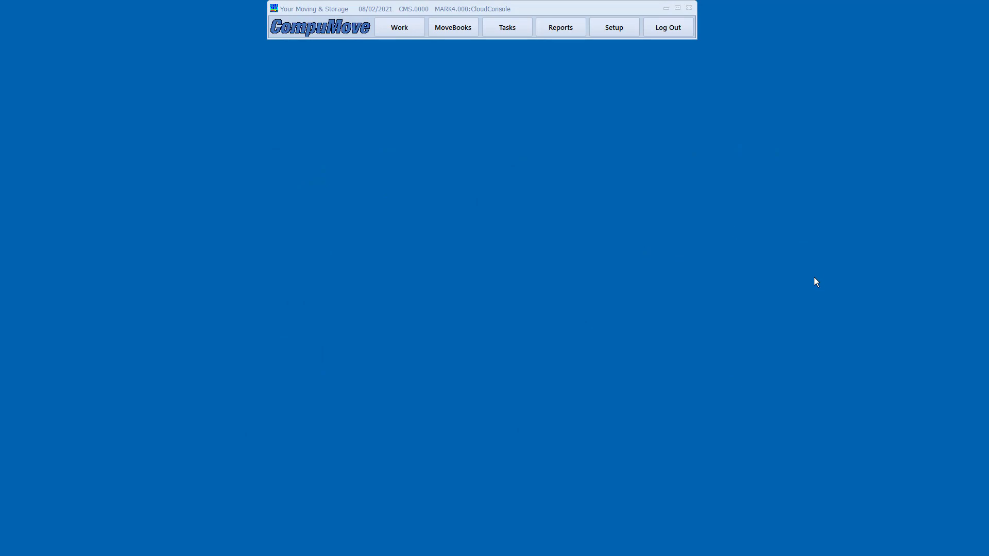
Step: Open the Job Data Query report in CompuMove and set From Job Account to 10000.100 OWN AUTHORITY 400N INTER
{"action": "left_click", "coordinate": [560, 29]}
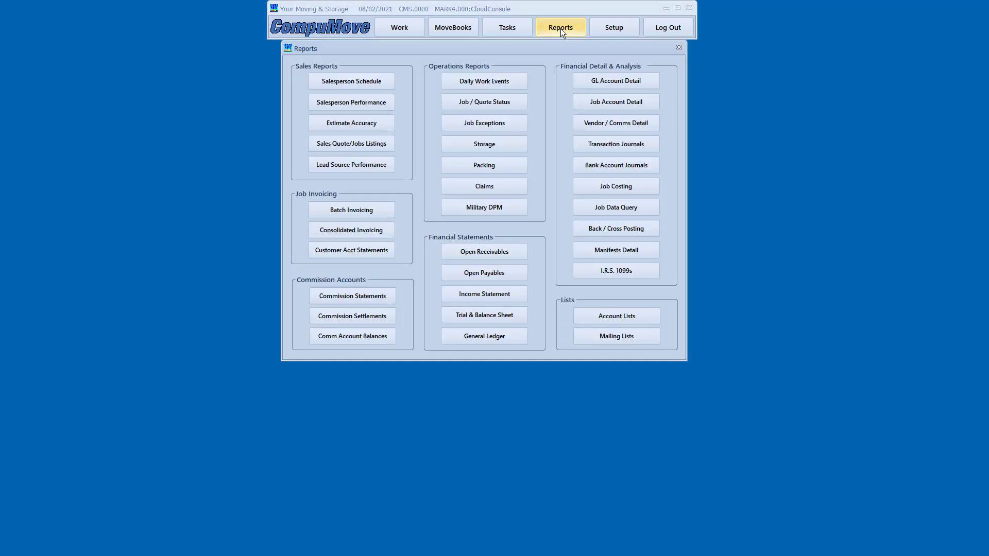
{"action": "left_click", "coordinate": [607, 208]}
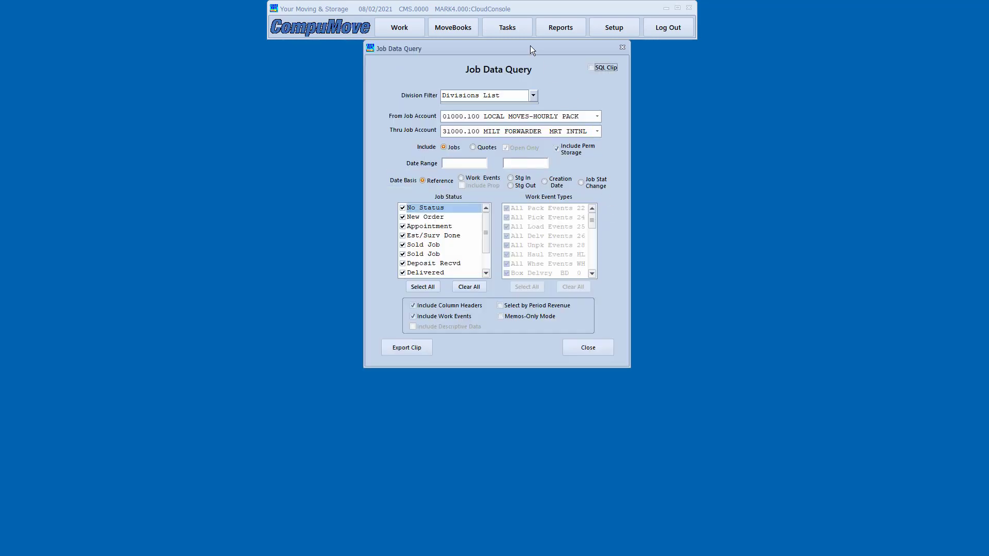
{"action": "left_click", "coordinate": [596, 116]}
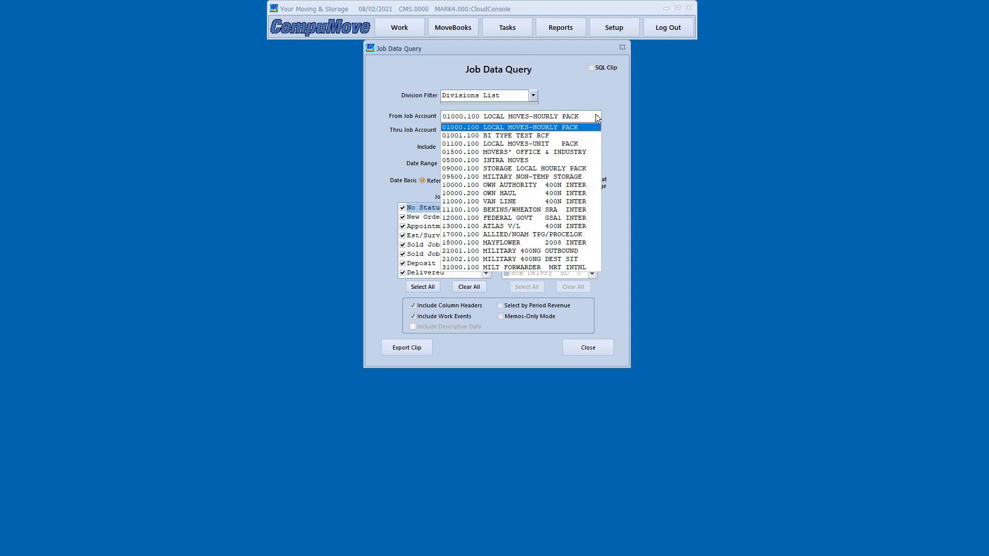
{"action": "left_click", "coordinate": [569, 185]}
Step: Set the query's date range to 08/01/2021 through 08/05/2021 and export the job data to the clipboard
{"action": "left_click", "coordinate": [462, 163]}
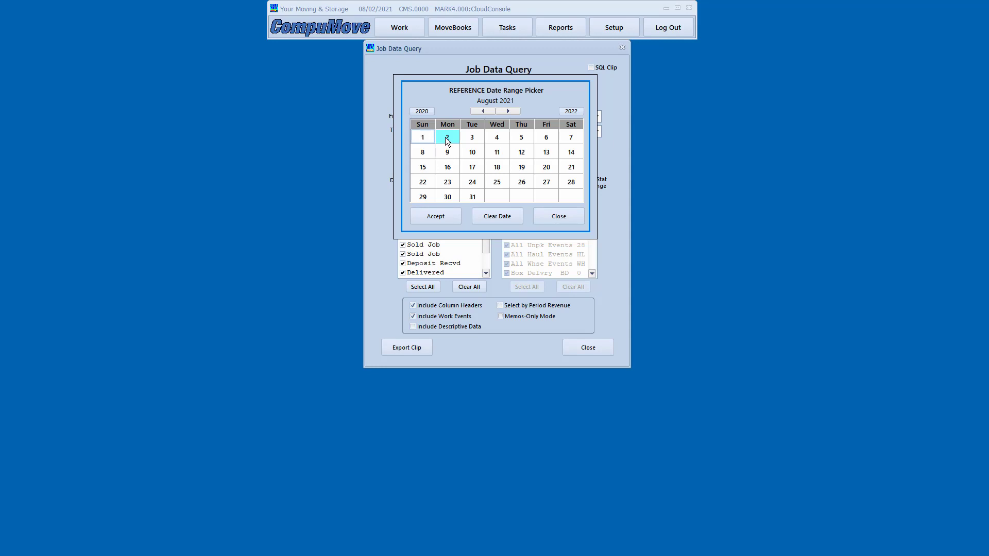
{"action": "double_click", "coordinate": [421, 137]}
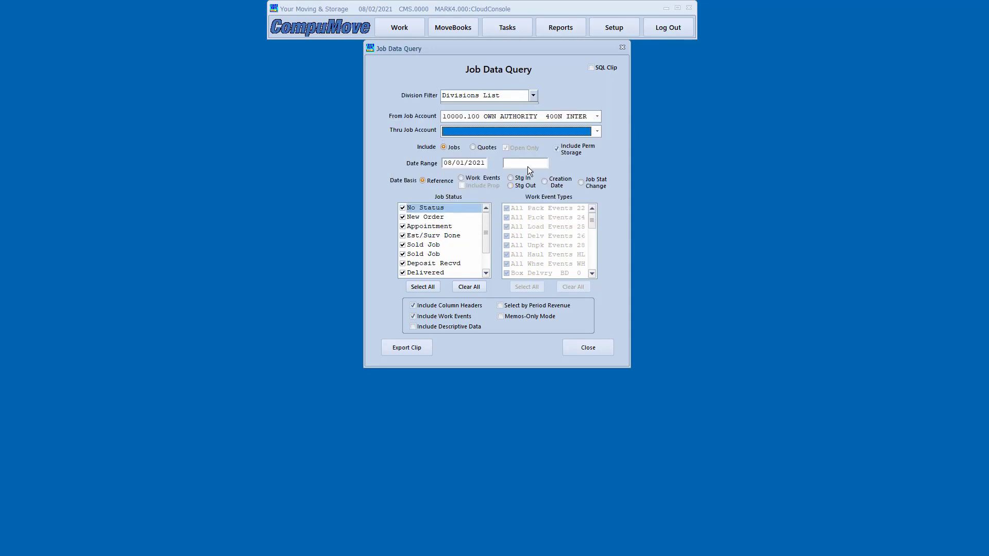
{"action": "left_click", "coordinate": [527, 164]}
{"action": "double_click", "coordinate": [522, 137]}
{"action": "left_click", "coordinate": [635, 327]}
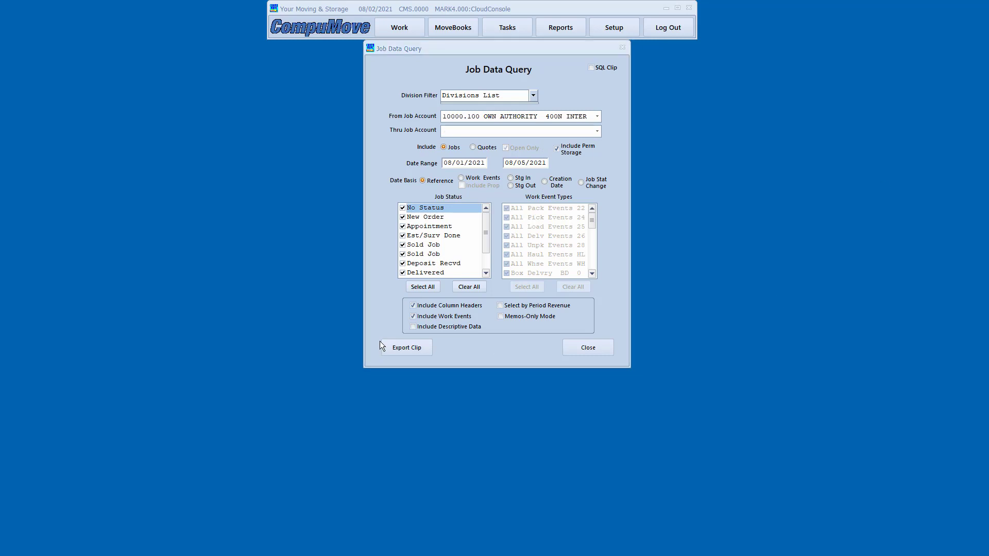
{"action": "left_click_drag", "start_coordinate": [376, 332], "coordinate": [442, 365]}
{"action": "left_click", "coordinate": [406, 346]}
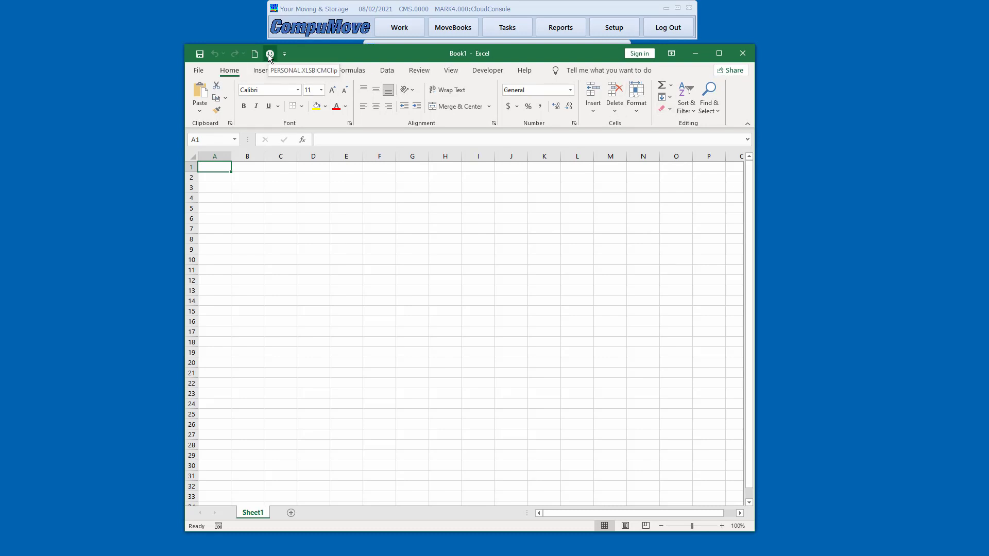
Step: Run the CMClip macro in the blank Excel workbook to paste the exported job data, and widen the workbook window
{"action": "left_click", "coordinate": [269, 54]}
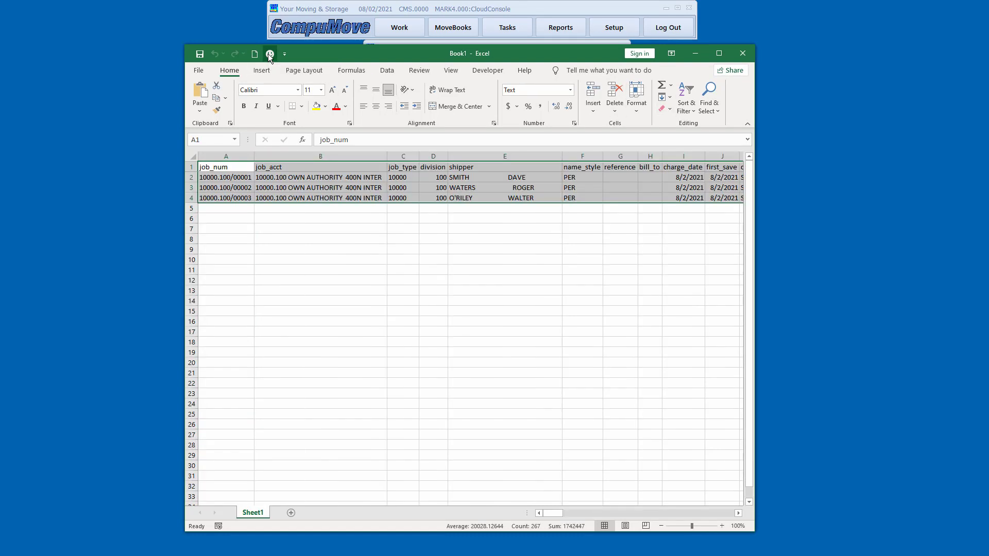
{"action": "left_click_drag", "start_coordinate": [362, 52], "coordinate": [202, 46]}
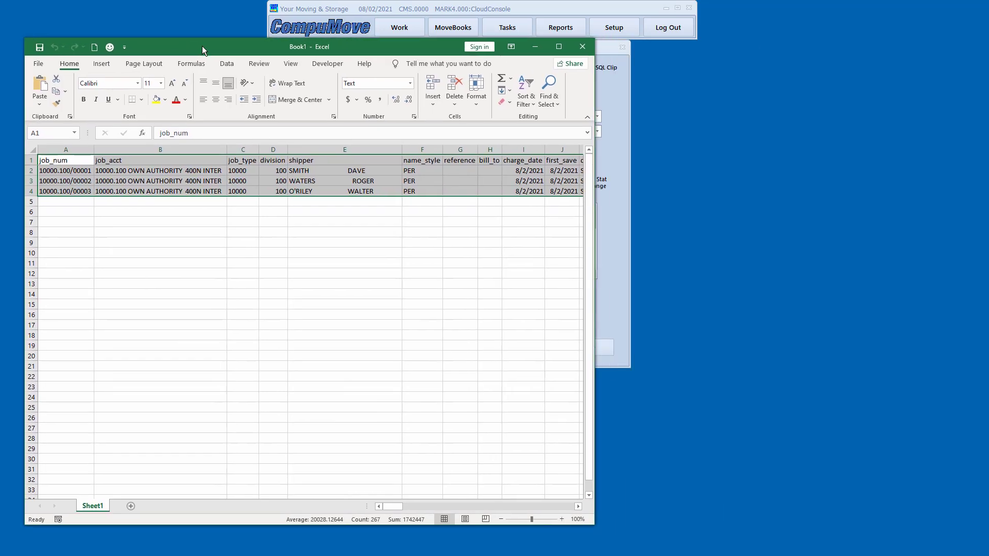
{"action": "left_click_drag", "start_coordinate": [594, 107], "coordinate": [890, 104]}
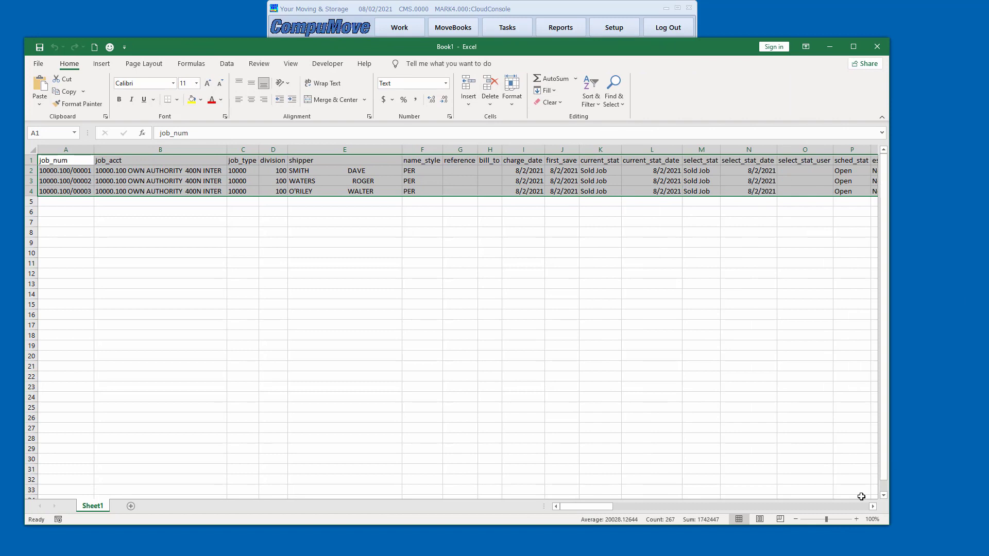
Step: Look over the columns of the pasted job data at reduced and enlarged zoom levels
{"action": "left_click", "coordinate": [795, 519]}
{"action": "left_click", "coordinate": [795, 519]}
{"action": "left_click", "coordinate": [795, 519]}
{"action": "left_click", "coordinate": [795, 519]}
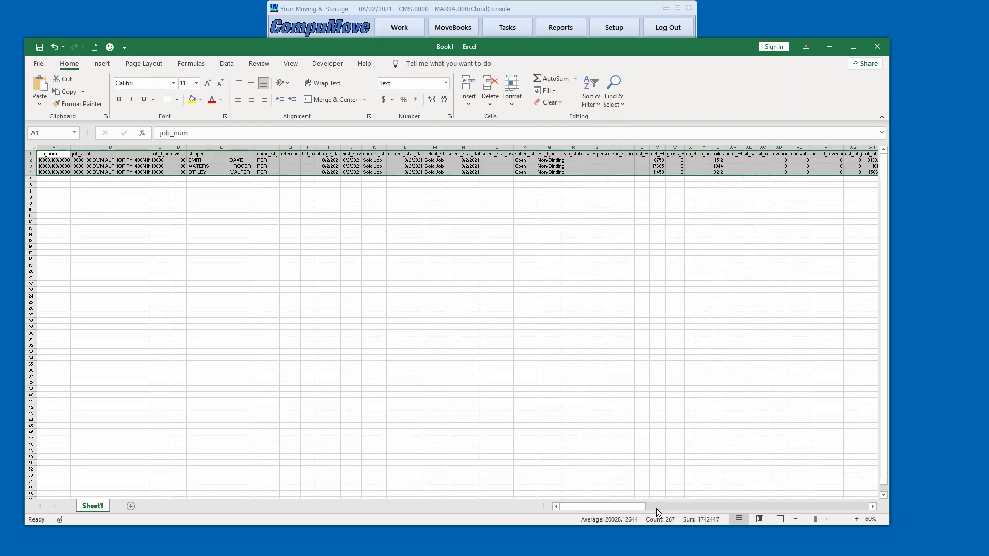
{"action": "left_click_drag", "start_coordinate": [624, 506], "coordinate": [597, 495]}
{"action": "left_click", "coordinate": [857, 519]}
{"action": "left_click", "coordinate": [857, 519]}
{"action": "left_click", "coordinate": [856, 519]}
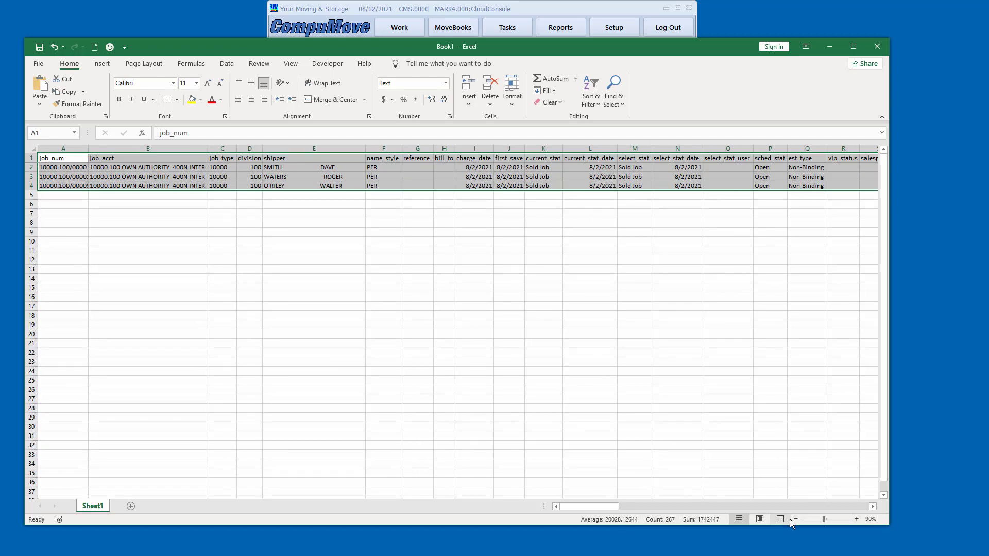
{"action": "left_click", "coordinate": [857, 519]}
{"action": "left_click", "coordinate": [857, 519]}
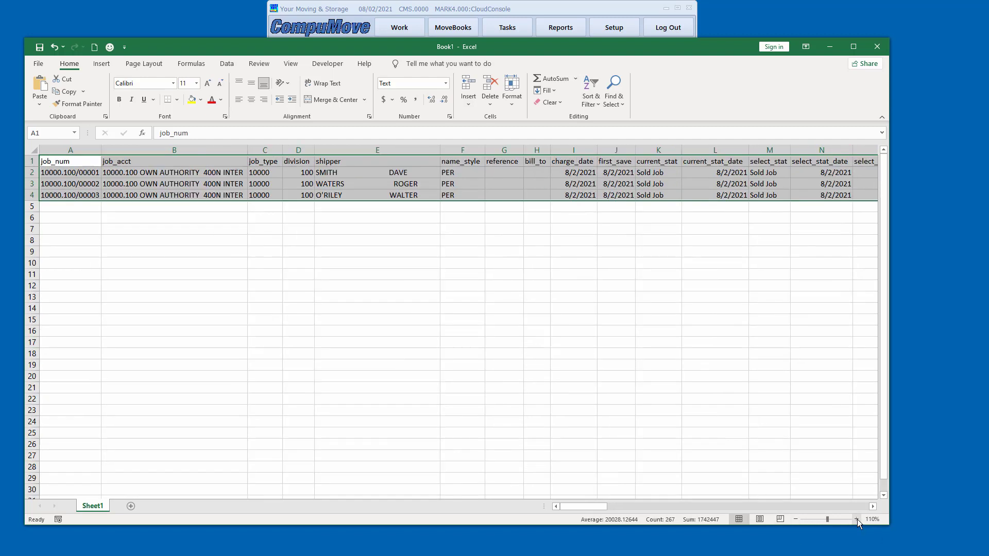
{"action": "left_click_drag", "start_coordinate": [518, 48], "coordinate": [523, 41]}
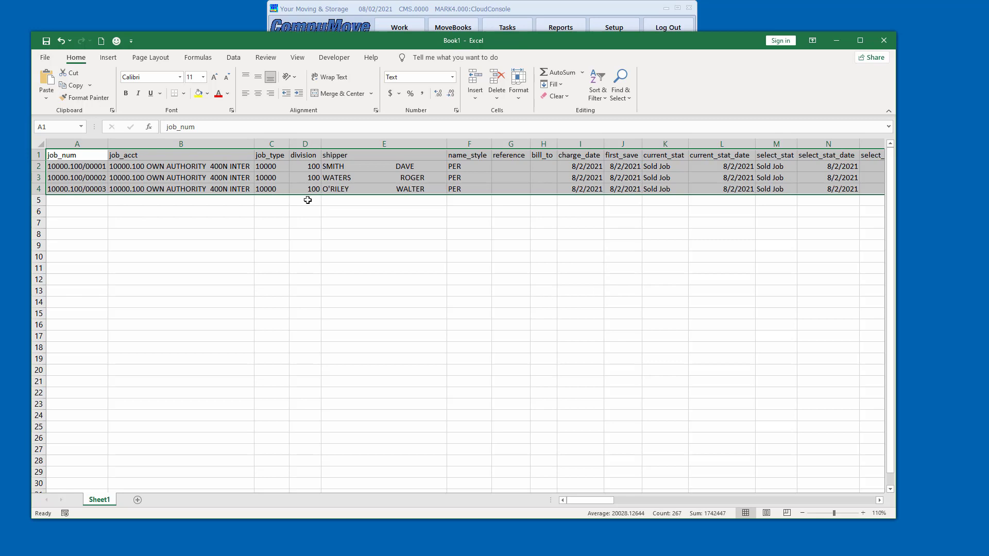
Step: Create a PivotTable from Sheet1!$A$1:$CZ$4 on a new worksheet
{"action": "left_click", "coordinate": [109, 58]}
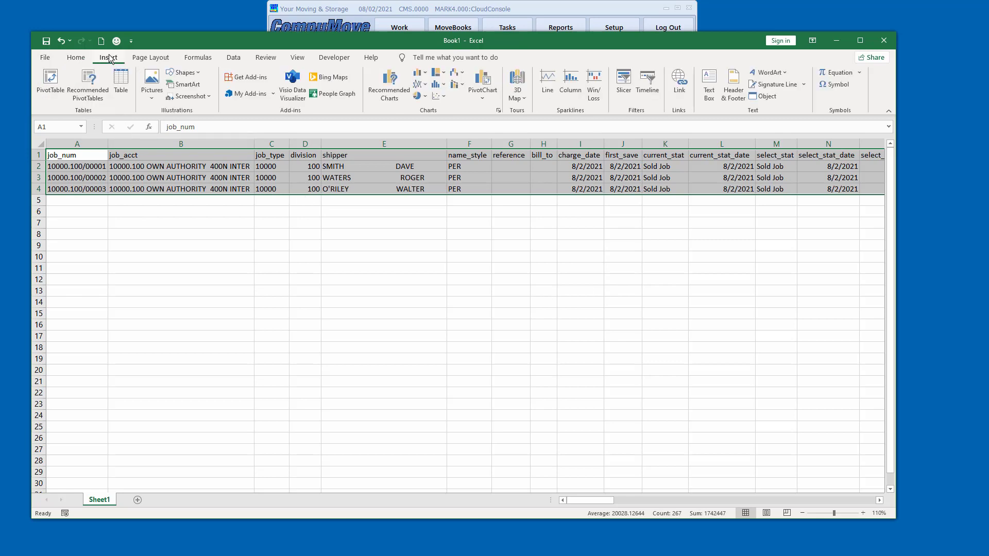
{"action": "left_click", "coordinate": [50, 78]}
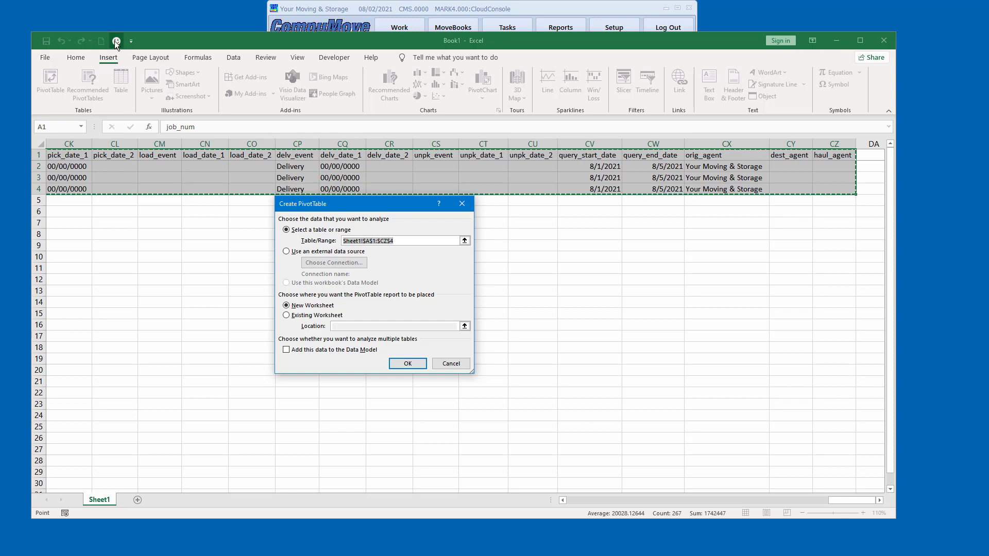
{"action": "left_click", "coordinate": [407, 364]}
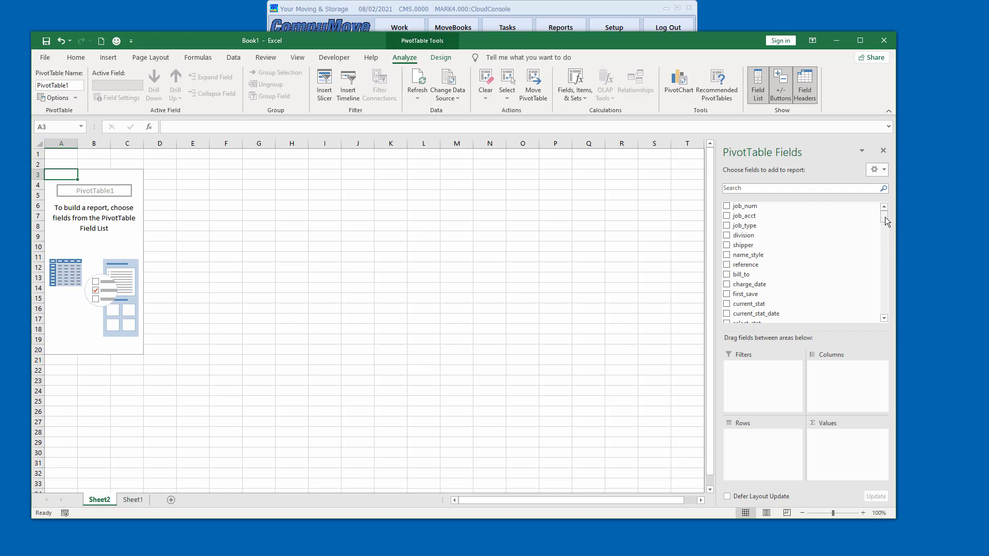
Step: Add the orig_state field to the PivotTable's Rows and also to its Values as a count
{"action": "left_click_drag", "start_coordinate": [884, 217], "coordinate": [888, 249]}
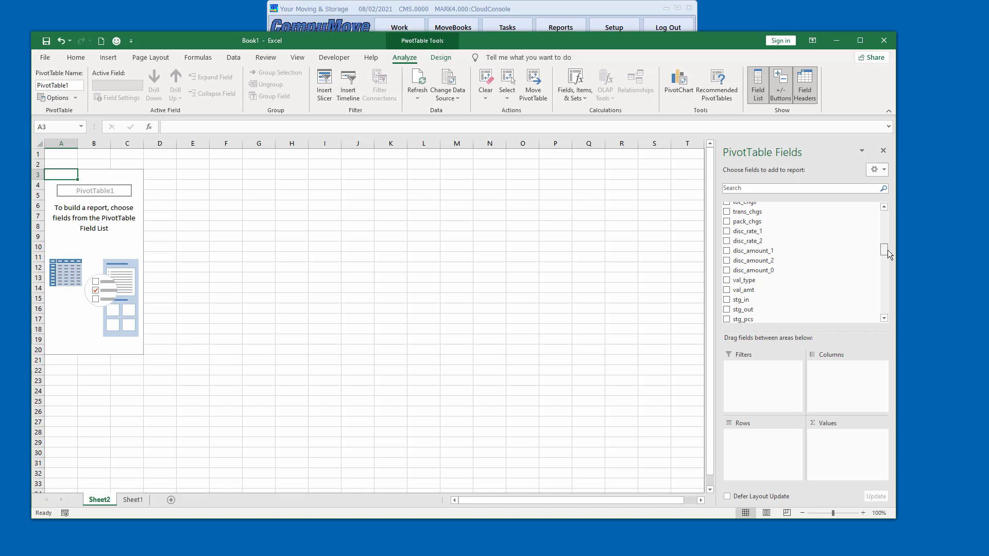
{"action": "left_click_drag", "start_coordinate": [888, 250], "coordinate": [887, 254]}
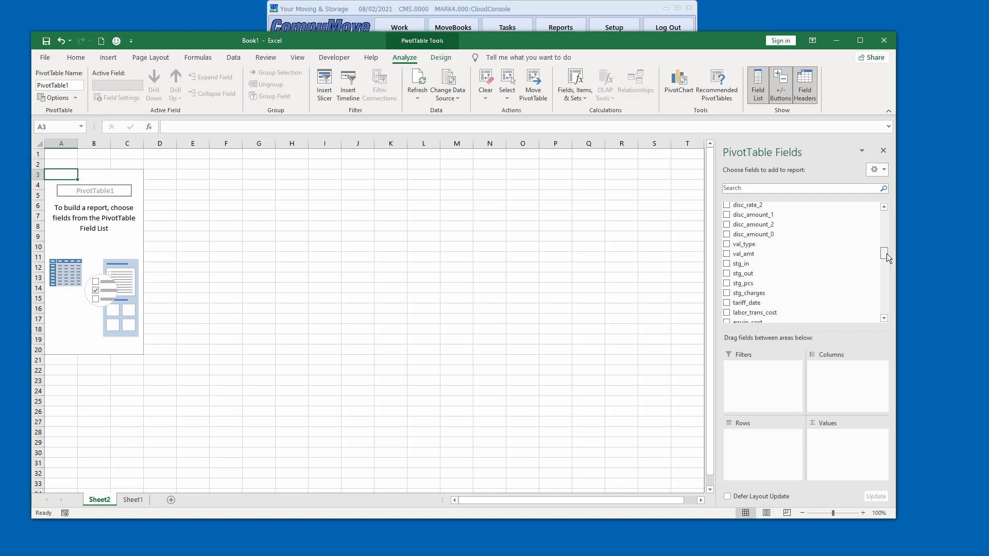
{"action": "left_click_drag", "start_coordinate": [886, 254], "coordinate": [893, 206]}
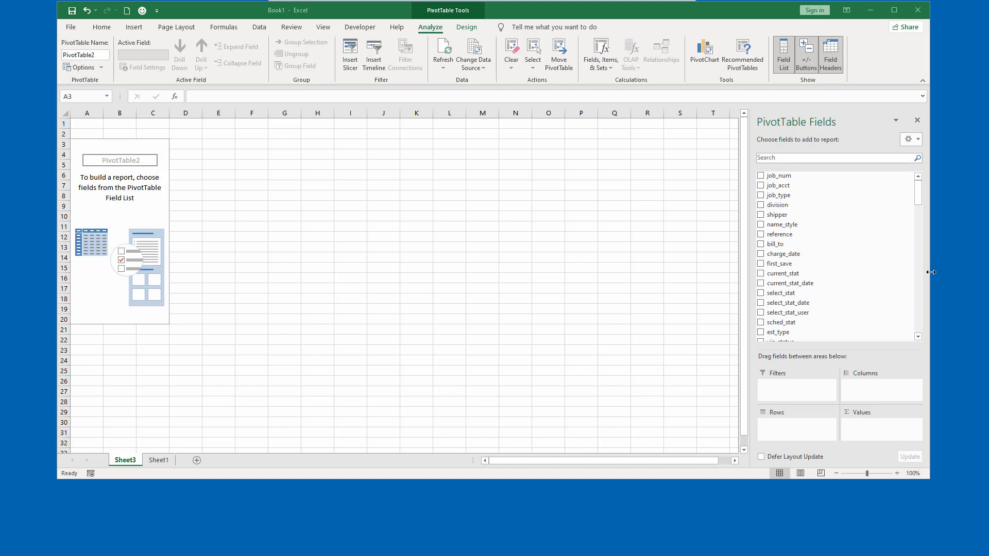
{"action": "left_click", "coordinate": [916, 191]}
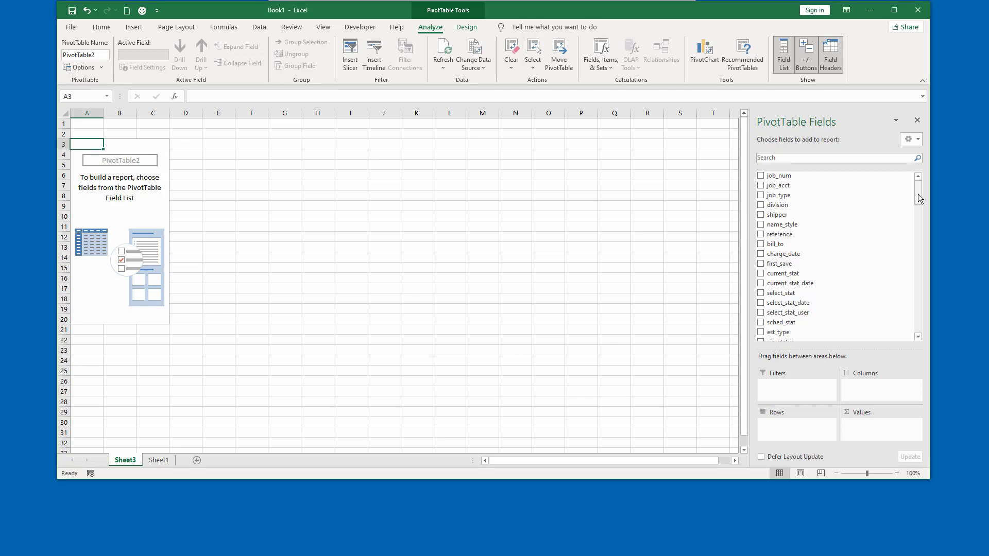
{"action": "left_click_drag", "start_coordinate": [915, 197], "coordinate": [914, 262]}
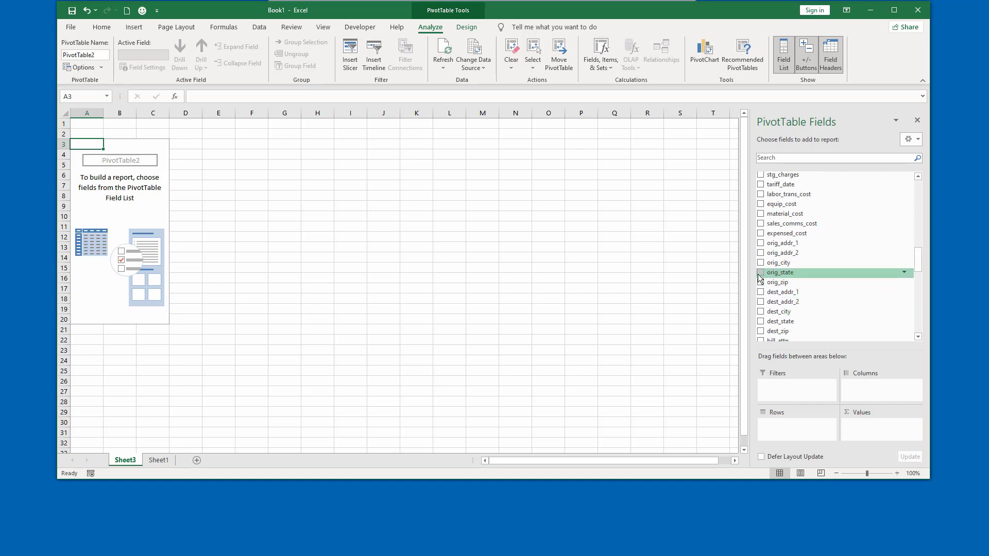
{"action": "left_click_drag", "start_coordinate": [762, 276], "coordinate": [778, 426]}
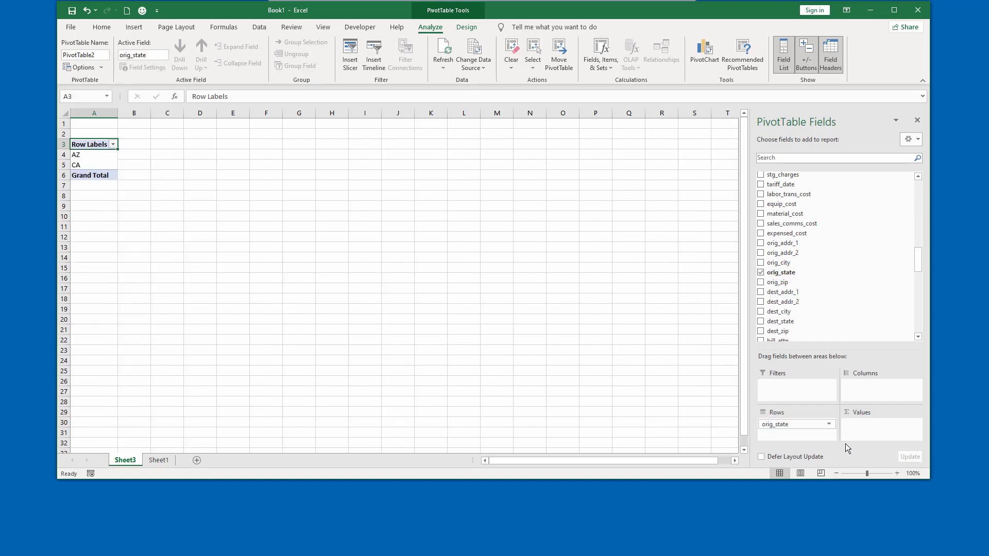
{"action": "left_click_drag", "start_coordinate": [764, 276], "coordinate": [875, 435]}
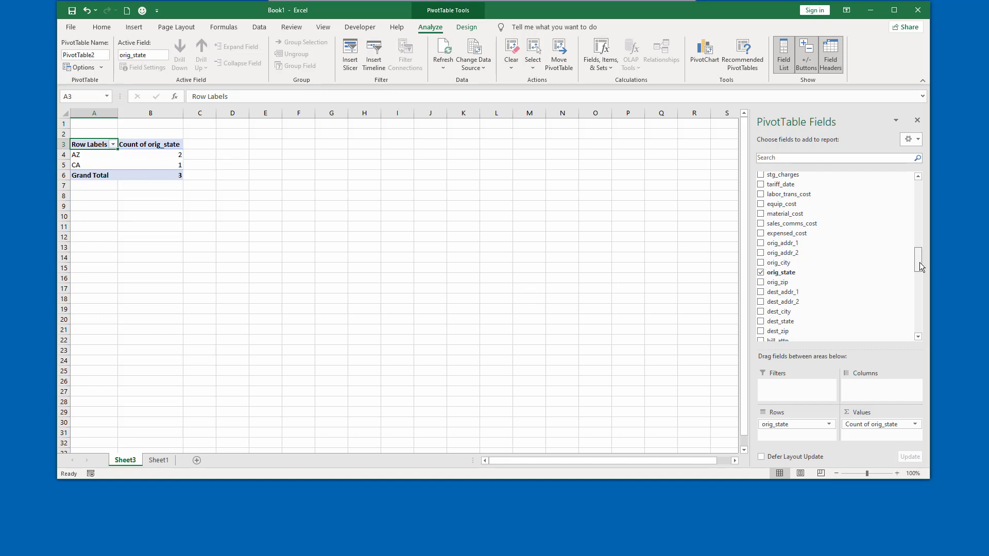
Step: Add the net_wt field to the PivotTable's Values twice, enlarging the area sections to fit the entries
{"action": "left_click_drag", "start_coordinate": [919, 262], "coordinate": [922, 228]}
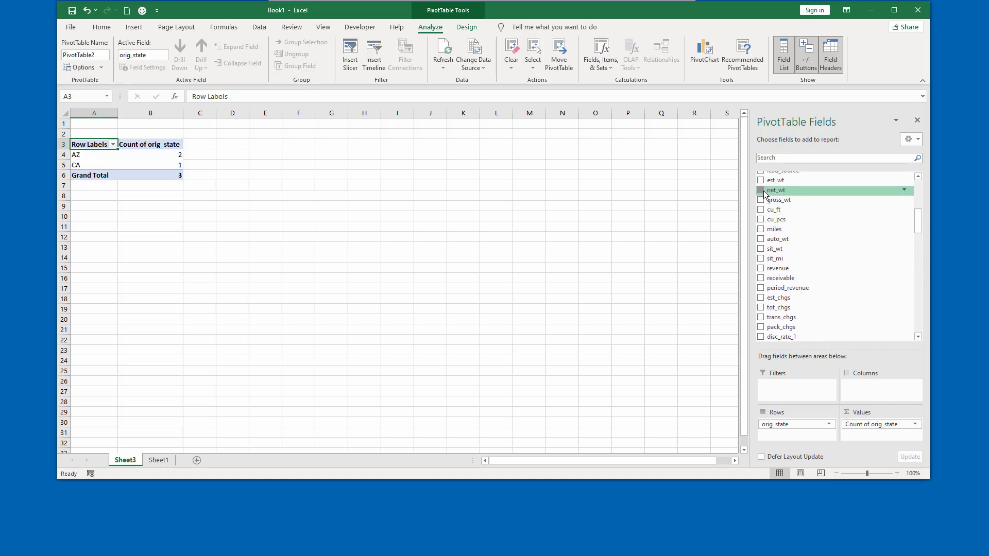
{"action": "left_click_drag", "start_coordinate": [765, 195], "coordinate": [867, 436]}
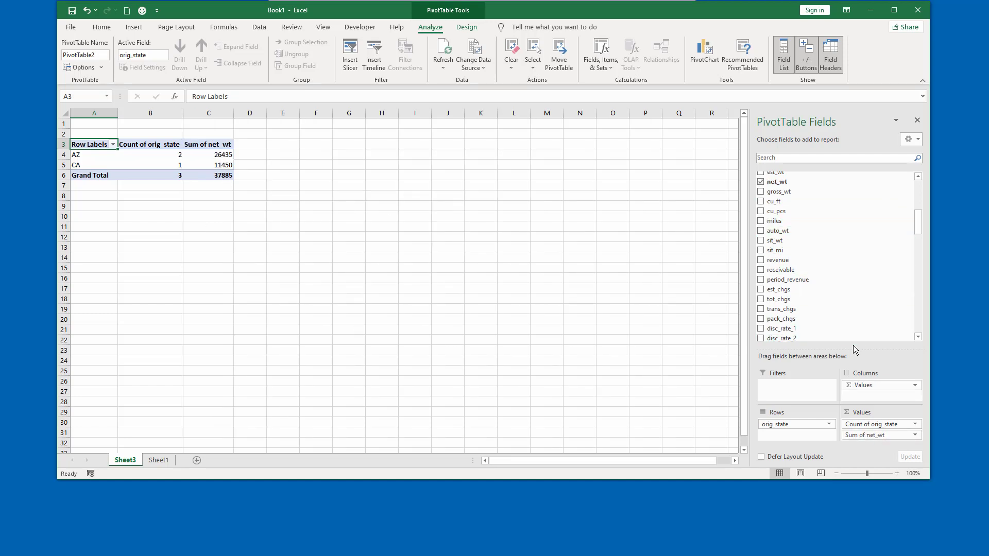
{"action": "left_click_drag", "start_coordinate": [854, 346], "coordinate": [839, 316]}
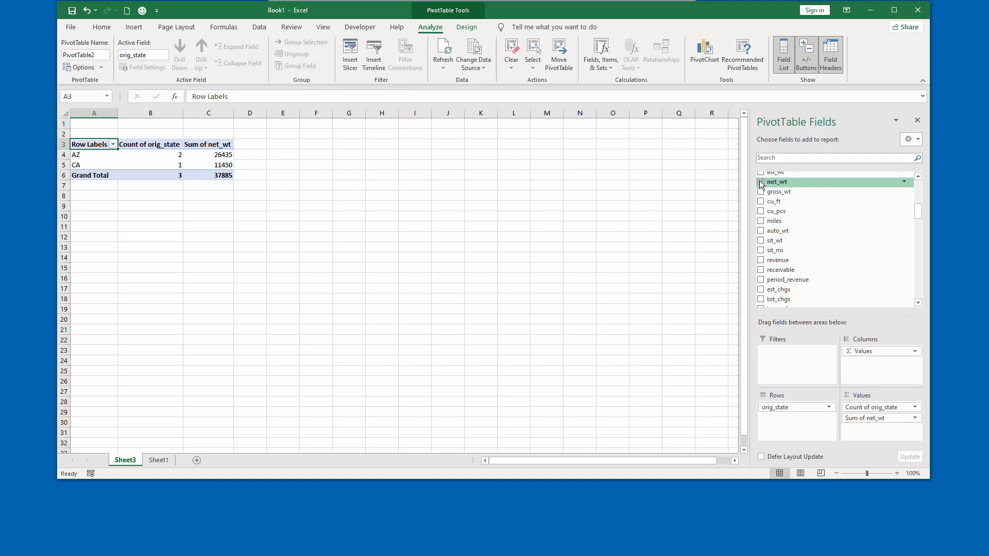
{"action": "left_click_drag", "start_coordinate": [761, 185], "coordinate": [874, 428]}
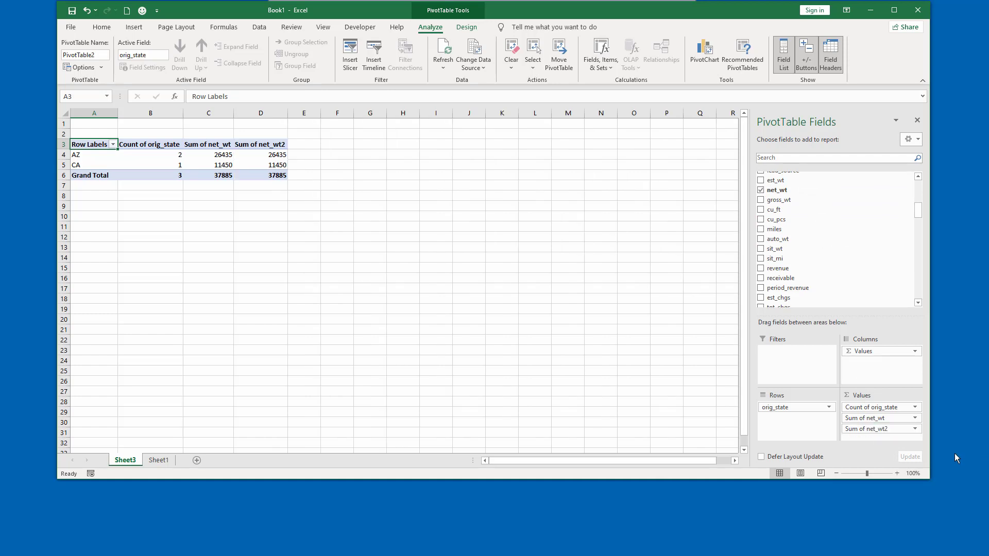
Step: Summarize the second net_wt value field by Average instead of Sum
{"action": "left_click", "coordinate": [915, 428]}
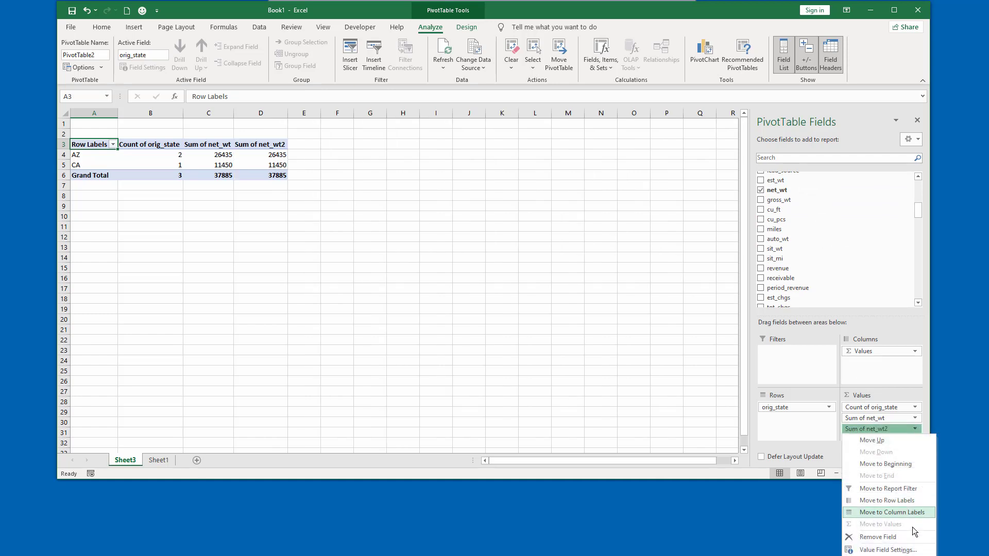
{"action": "left_click", "coordinate": [907, 550]}
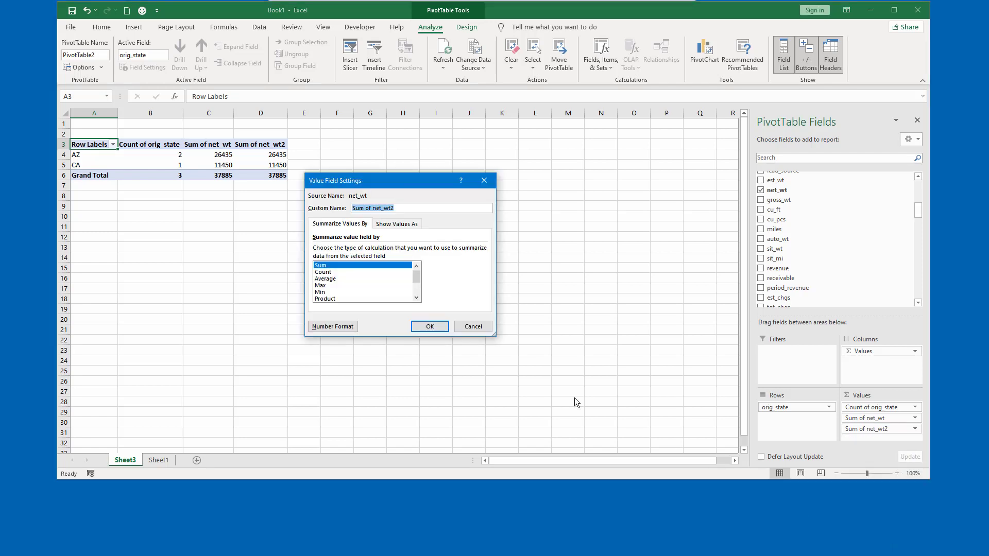
{"action": "left_click", "coordinate": [325, 279]}
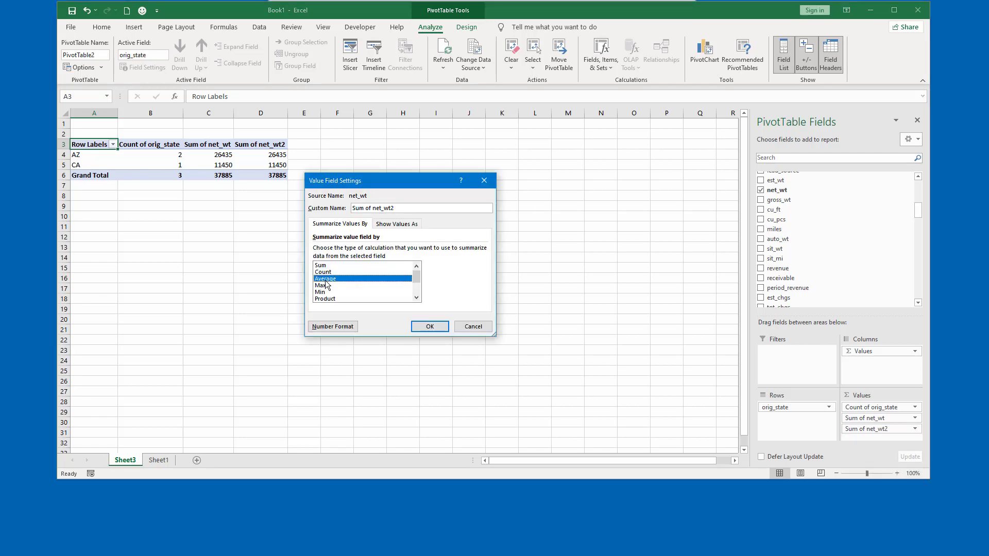
{"action": "left_click", "coordinate": [428, 327]}
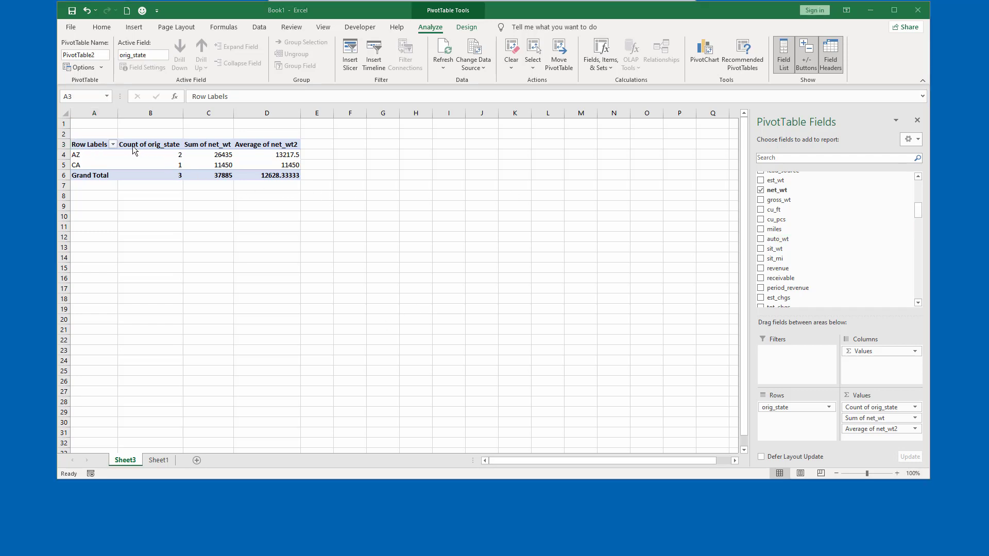
{"action": "left_click_drag", "start_coordinate": [179, 135], "coordinate": [234, 190]}
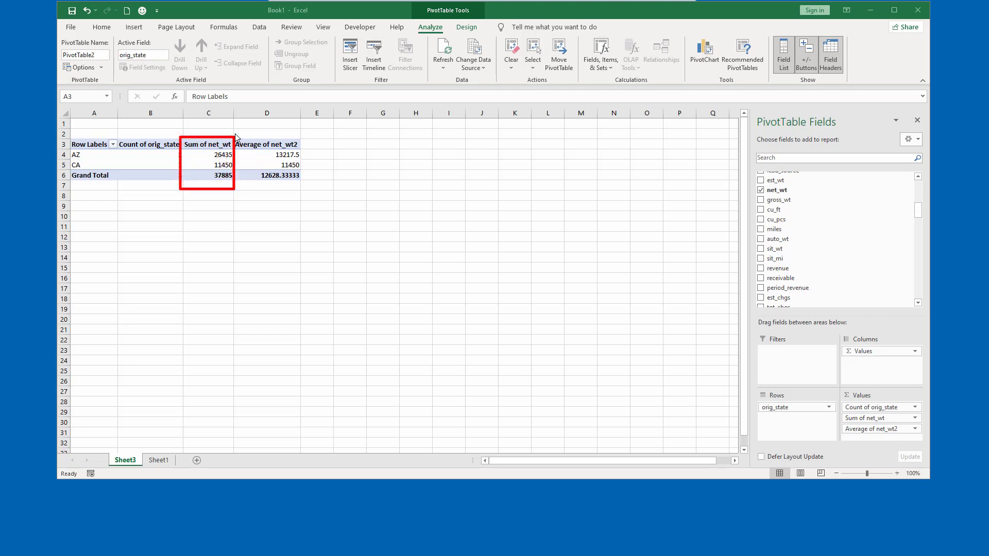
{"action": "left_click_drag", "start_coordinate": [234, 135], "coordinate": [304, 190]}
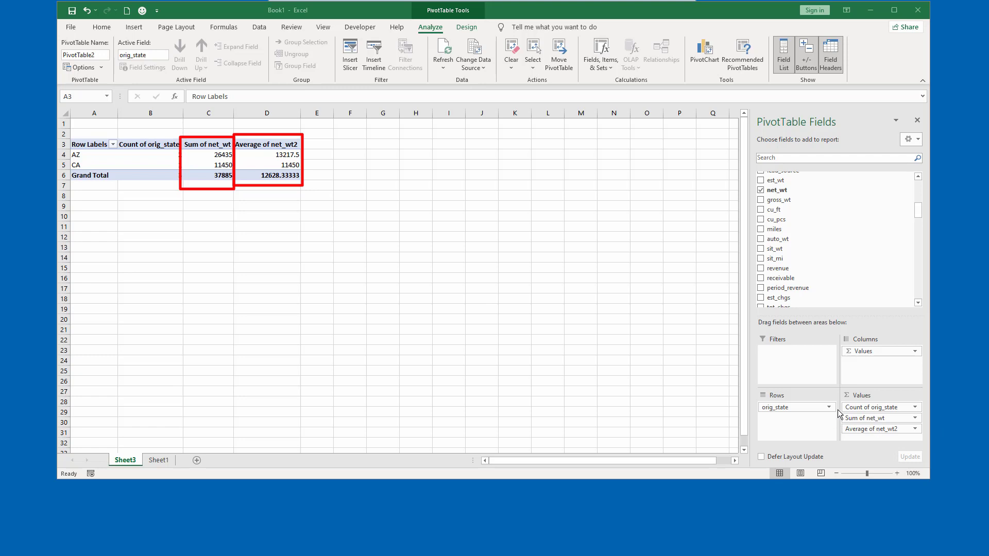
{"action": "mouse_move", "coordinate": [838, 410]}
{"action": "left_mouse_down"}
{"action": "mouse_move", "coordinate": [867, 439]}
{"action": "mouse_move", "coordinate": [927, 449]}
{"action": "mouse_move", "coordinate": [922, 440]}
{"action": "left_mouse_up"}
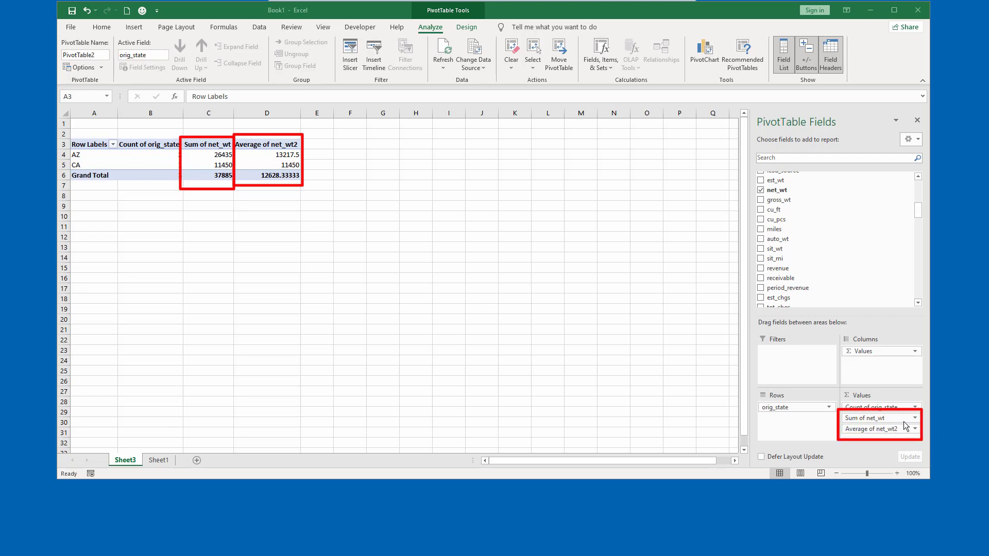
{"action": "left_click_drag", "start_coordinate": [748, 183], "coordinate": [812, 200]}
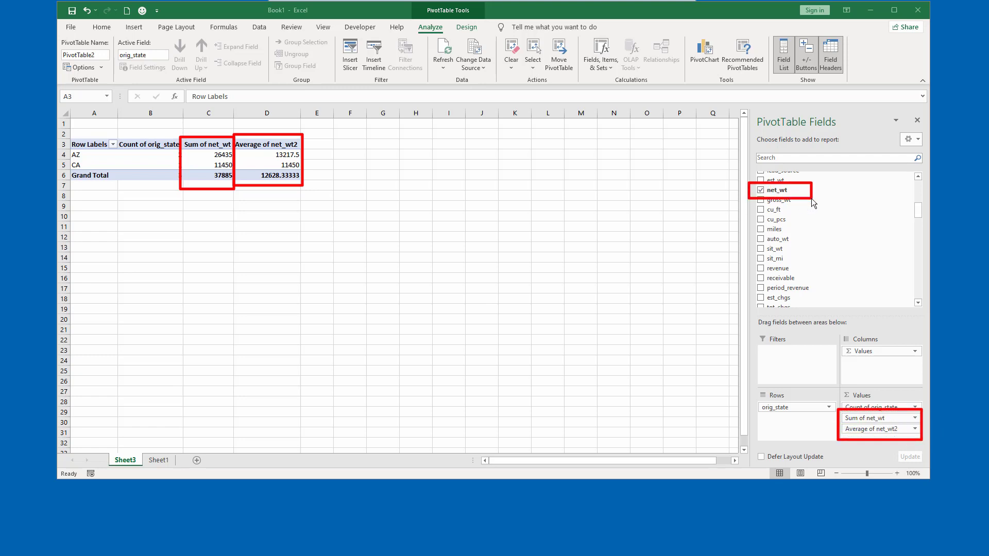
{"action": "mouse_move", "coordinate": [836, 385]}
{"action": "left_mouse_down"}
{"action": "mouse_move", "coordinate": [891, 415]}
{"action": "mouse_move", "coordinate": [886, 404]}
{"action": "left_mouse_up"}
{"action": "key", "text": "ctrl+z"}
{"action": "key", "text": "ctrl+z"}
{"action": "key", "text": "ctrl+z"}
{"action": "key", "text": "ctrl+z"}
{"action": "key", "text": "ctrl+z"}
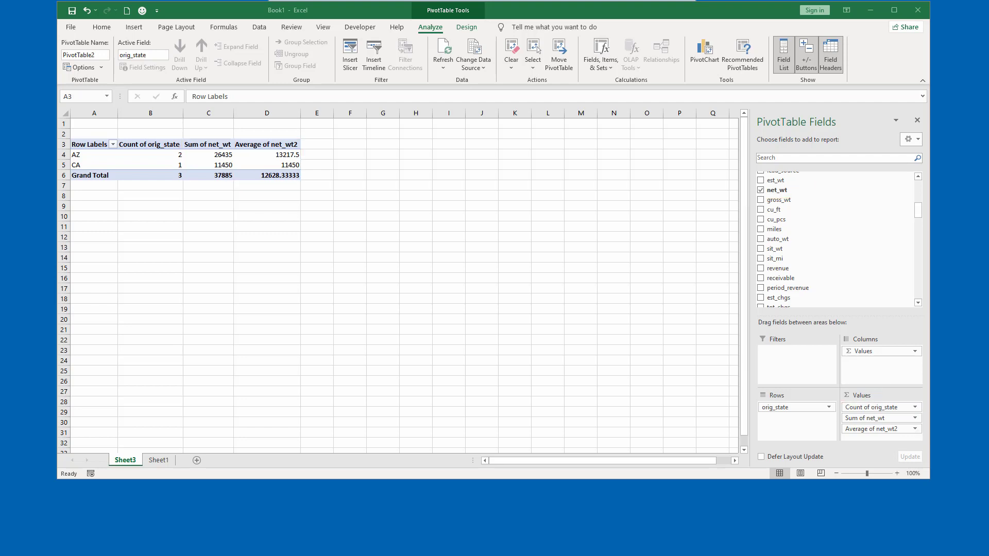
Step: Add the tot_chgs field to the PivotTable's Values twice, enlarging the area sections to fit the entries
{"action": "left_click", "coordinate": [918, 214]}
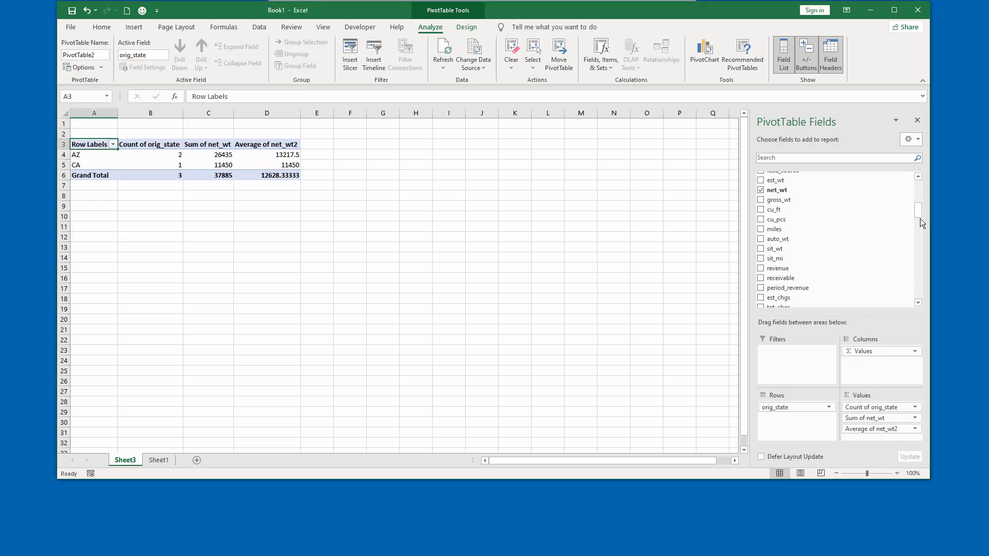
{"action": "left_click_drag", "start_coordinate": [918, 215], "coordinate": [918, 221]}
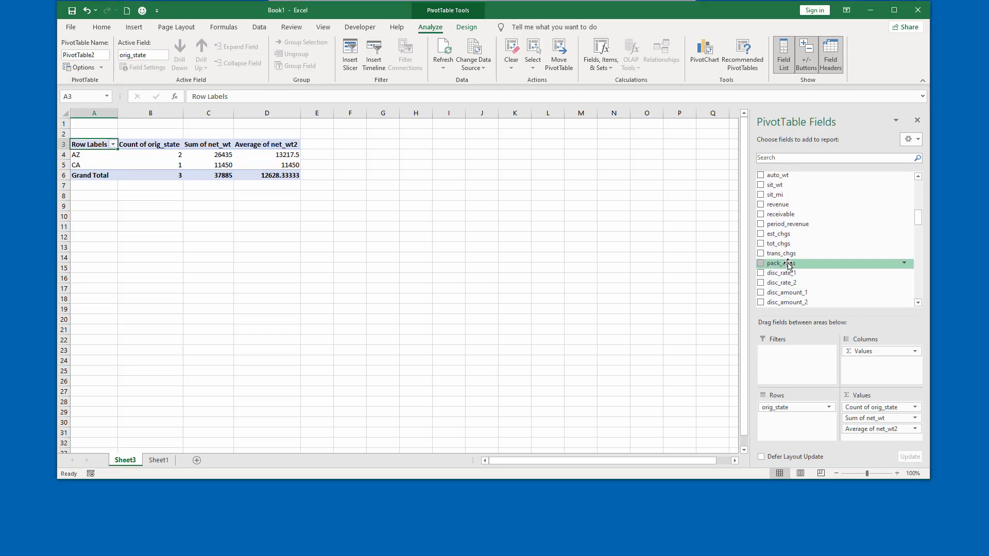
{"action": "left_click", "coordinate": [761, 243]}
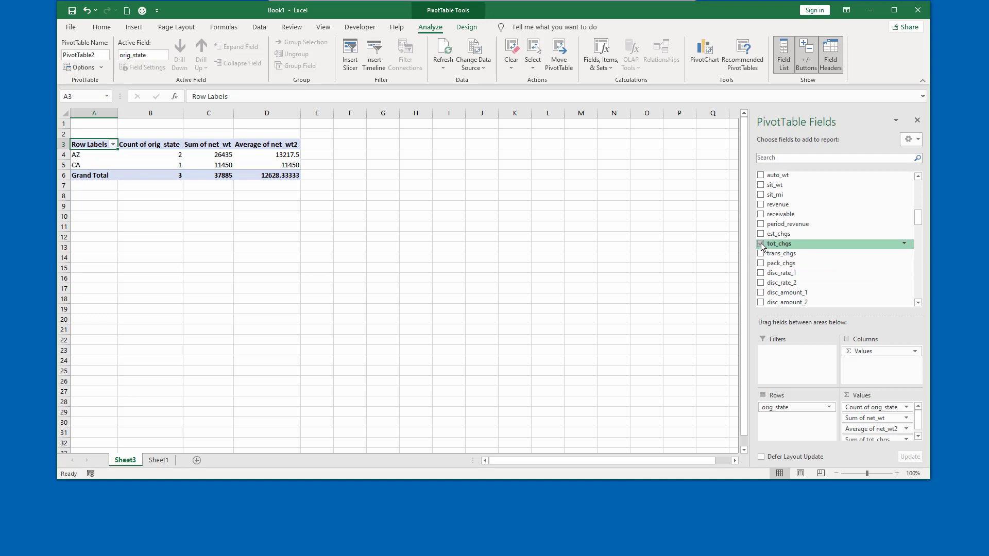
{"action": "left_click_drag", "start_coordinate": [761, 243], "coordinate": [874, 450]}
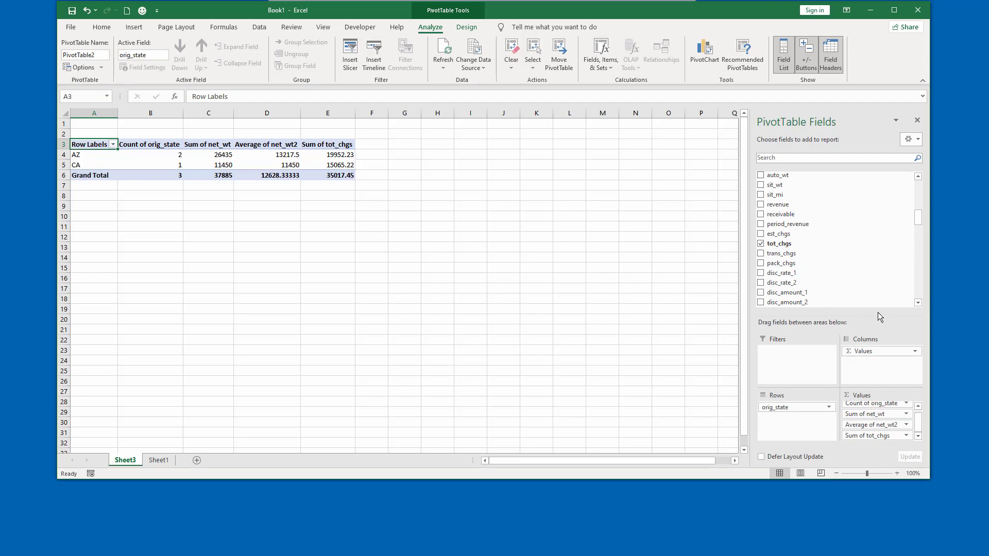
{"action": "left_click_drag", "start_coordinate": [876, 316], "coordinate": [870, 242]}
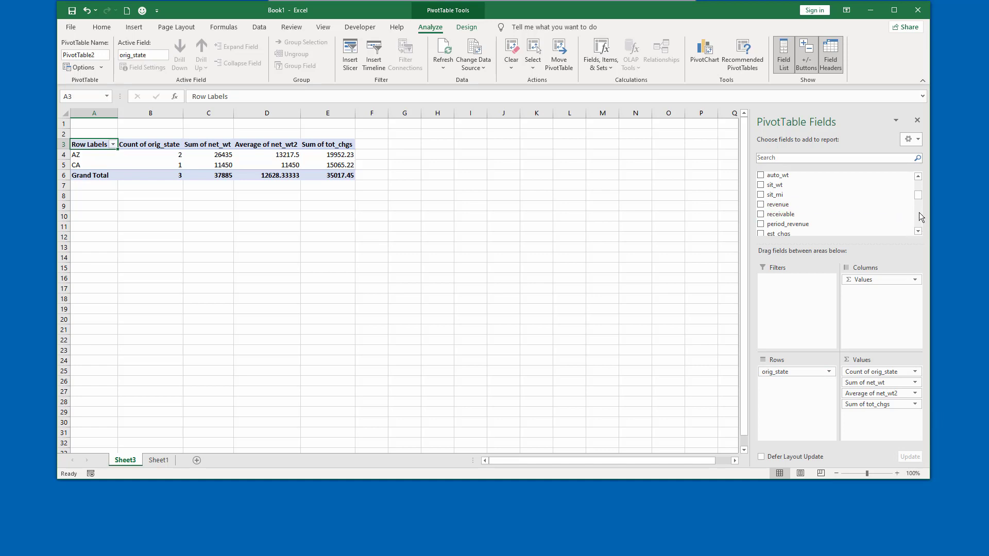
{"action": "left_click_drag", "start_coordinate": [917, 195], "coordinate": [918, 198]}
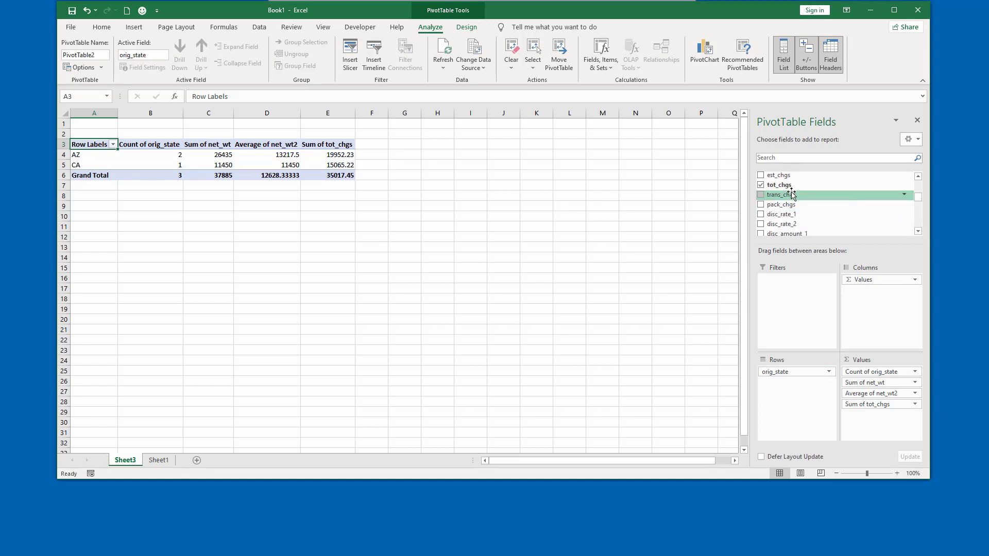
{"action": "left_click_drag", "start_coordinate": [760, 187], "coordinate": [874, 421]}
Step: Summarize the second tot_chgs value field by Average instead of Sum
{"action": "left_click", "coordinate": [915, 415]}
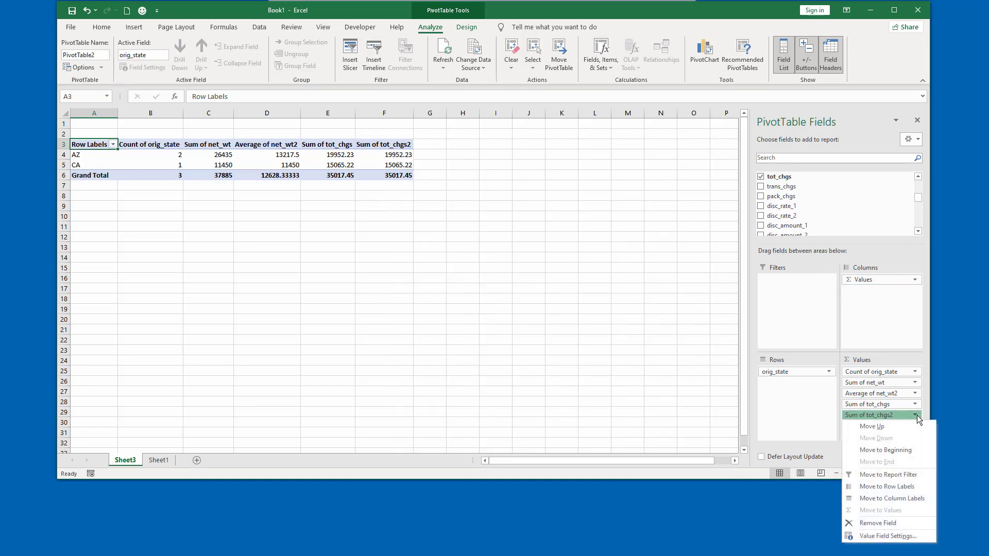
{"action": "left_click", "coordinate": [890, 536]}
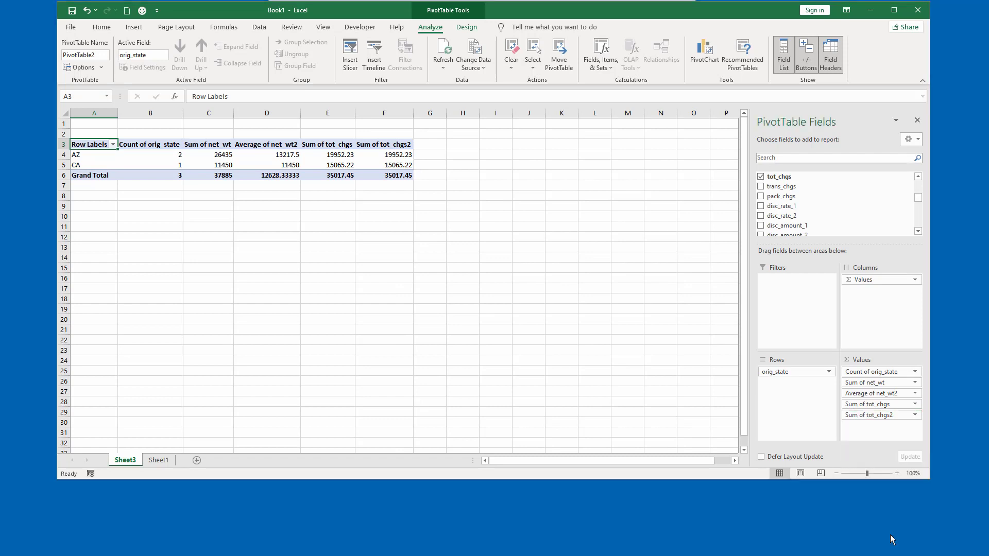
{"action": "left_click", "coordinate": [323, 279]}
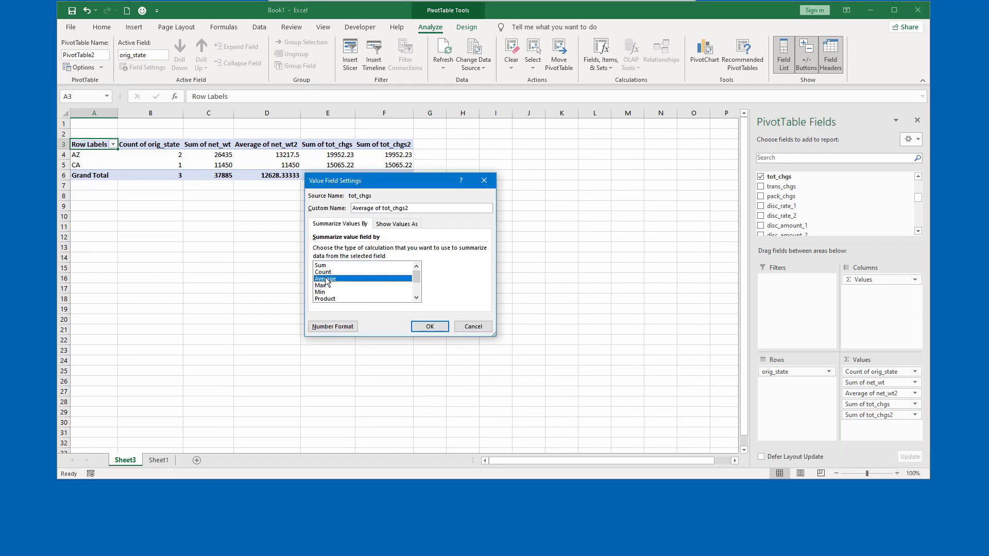
{"action": "left_click", "coordinate": [428, 327]}
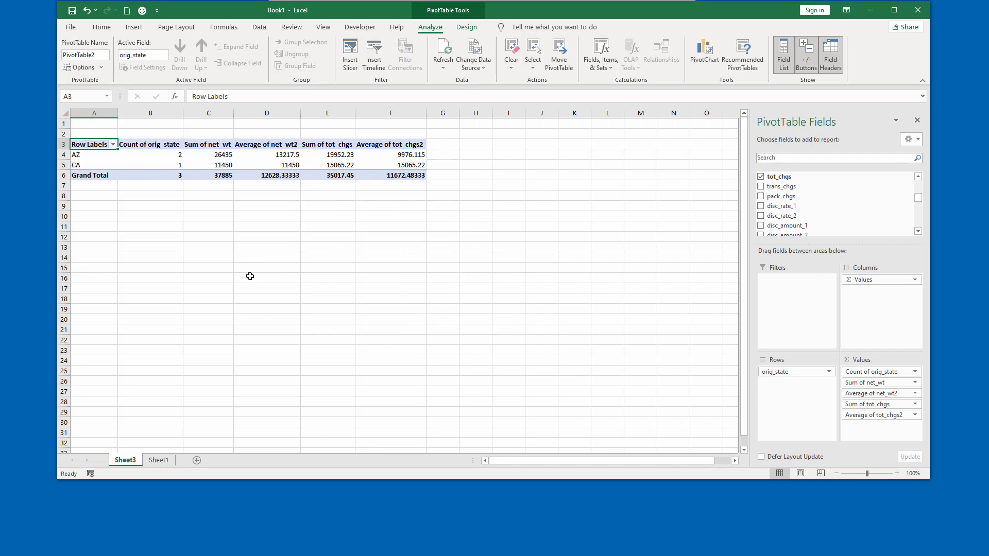
Step: Format the two net_wt columns, C and D, as Number with a thousands separator and 0 decimal places
{"action": "left_click", "coordinate": [207, 114]}
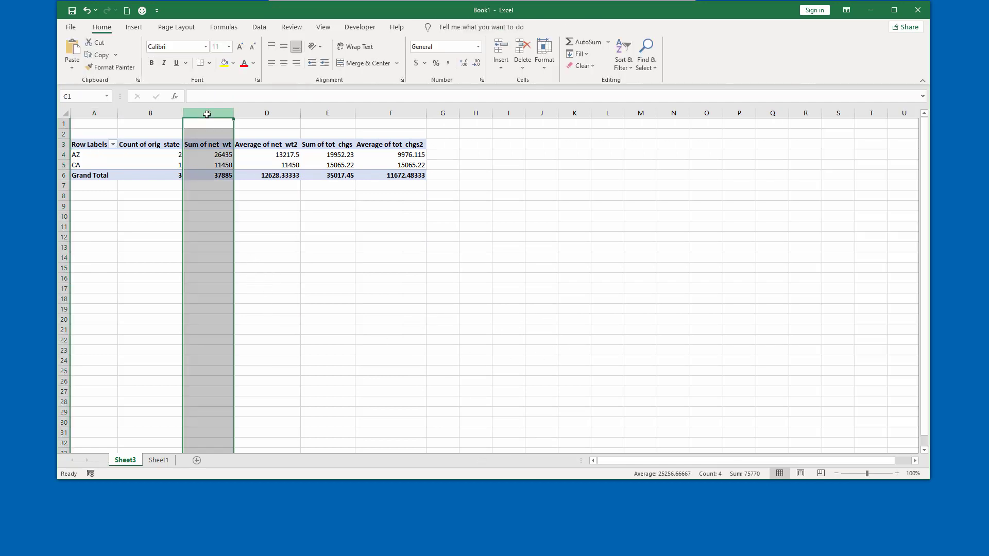
{"action": "left_click", "coordinate": [263, 114], "text": "shift"}
{"action": "right_click", "coordinate": [263, 117]}
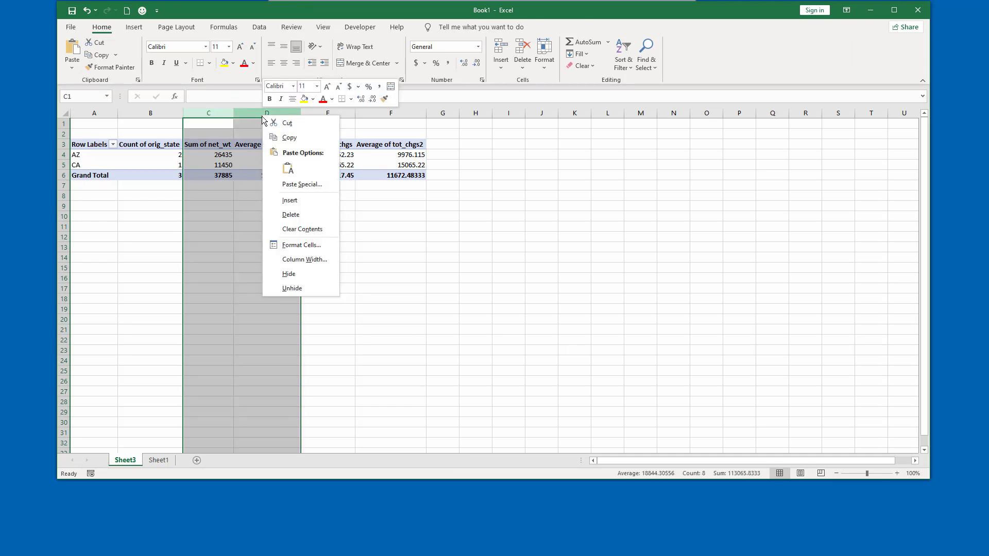
{"action": "left_click", "coordinate": [294, 244]}
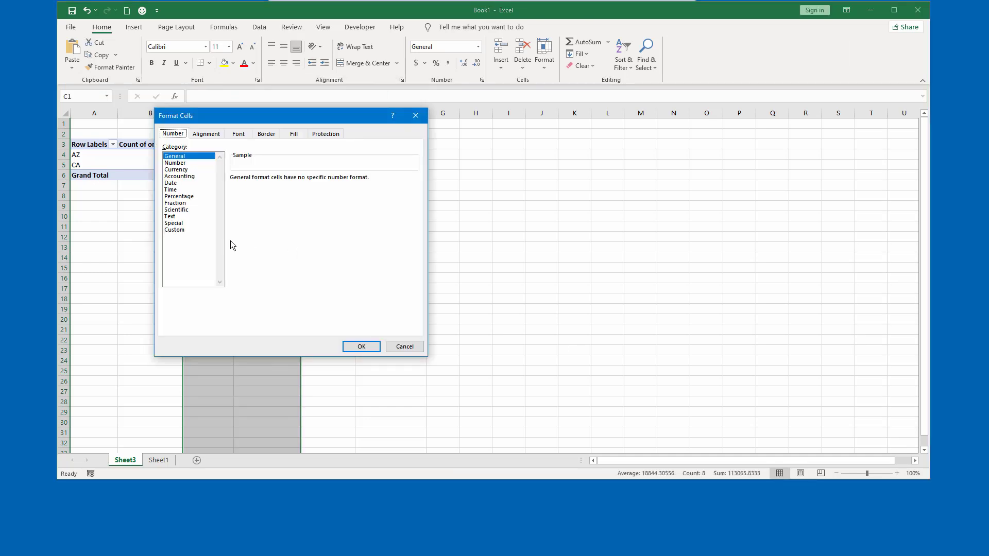
{"action": "left_click", "coordinate": [179, 163]}
{"action": "left_click", "coordinate": [269, 191]}
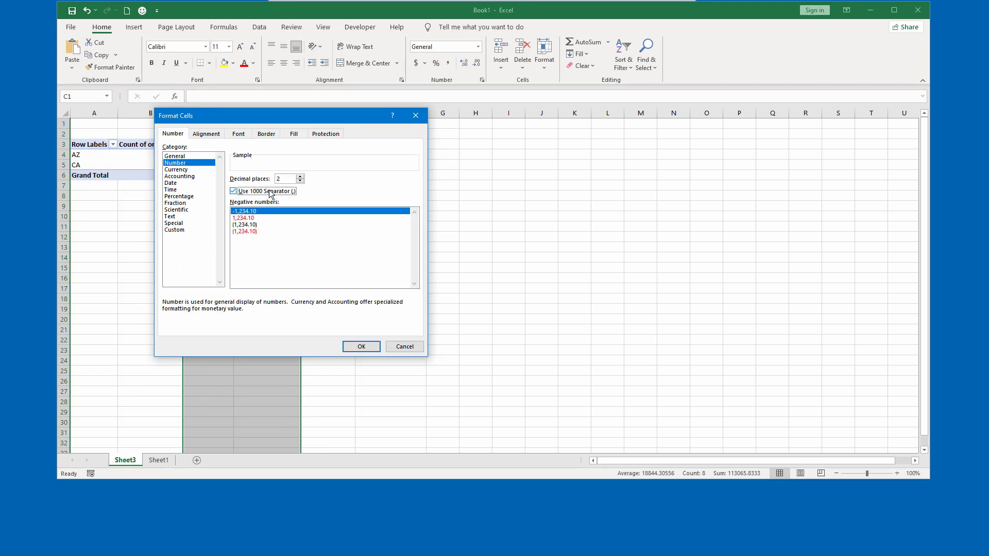
{"action": "left_click_drag", "start_coordinate": [281, 179], "coordinate": [263, 176]}
{"action": "type", "text": "0"}
{"action": "left_click", "coordinate": [361, 346]}
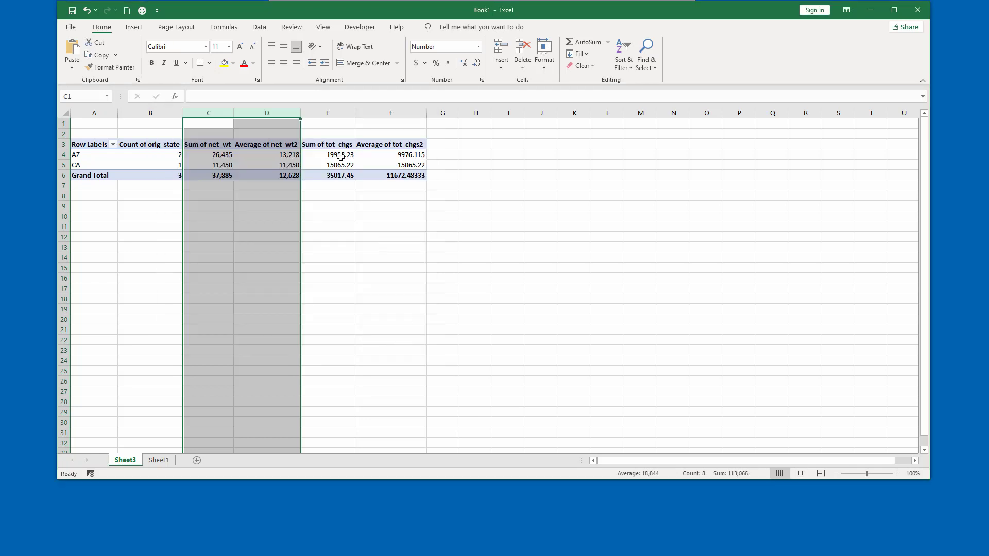
Step: Format the two tot_chgs columns, E and F, as Currency with the $ symbol and 2 decimal places
{"action": "left_click_drag", "start_coordinate": [326, 113], "coordinate": [369, 114]}
{"action": "right_click", "coordinate": [369, 114]}
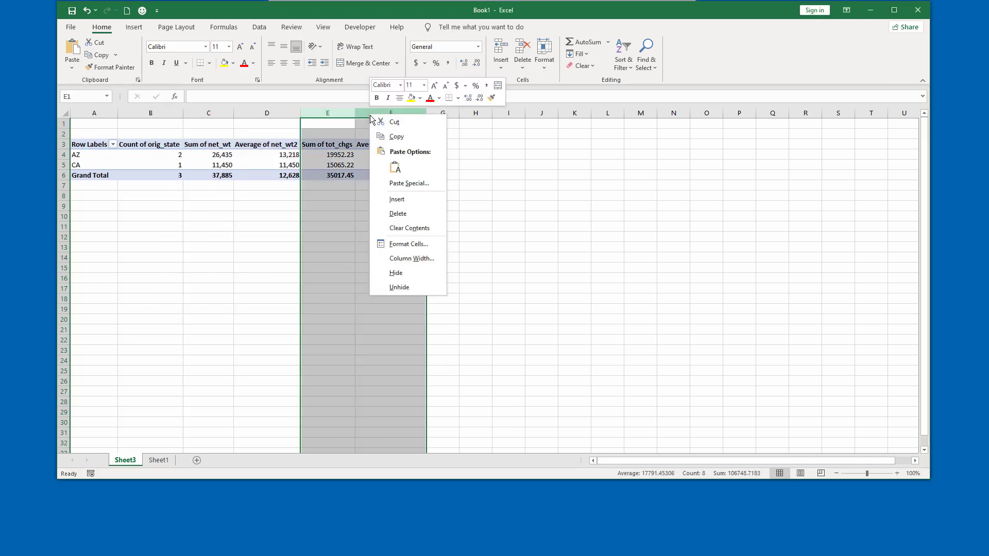
{"action": "left_click", "coordinate": [410, 243]}
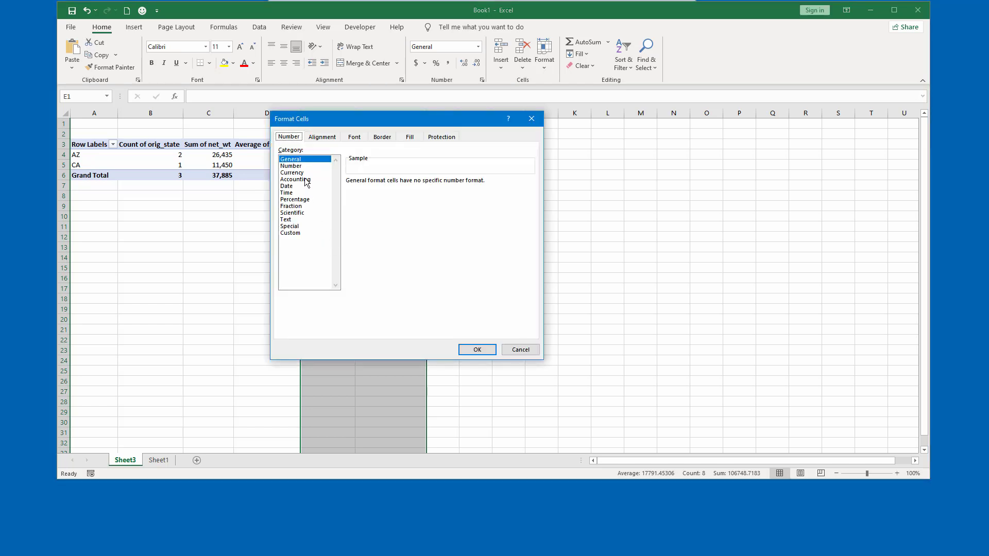
{"action": "left_click", "coordinate": [304, 173]}
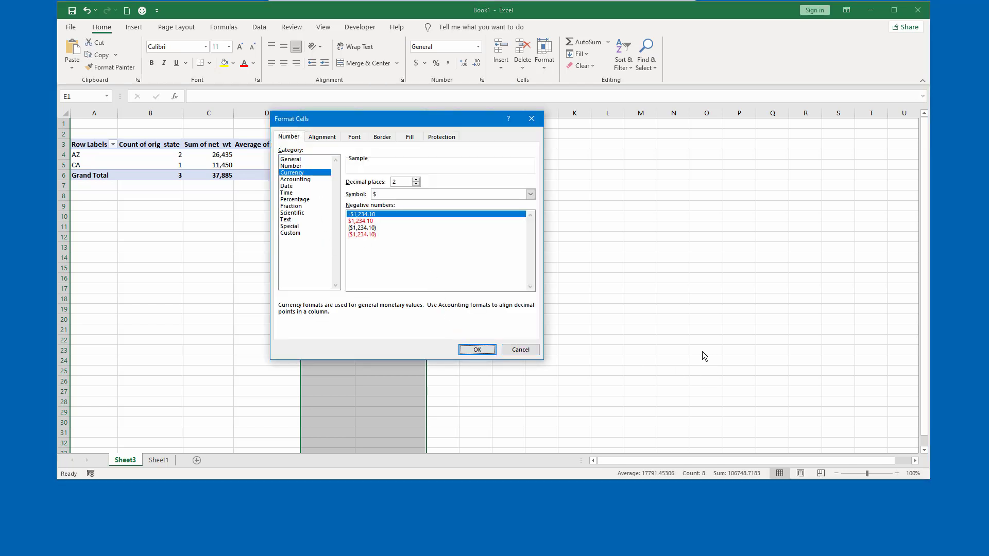
{"action": "left_click", "coordinate": [486, 350]}
{"action": "left_click", "coordinate": [507, 290]}
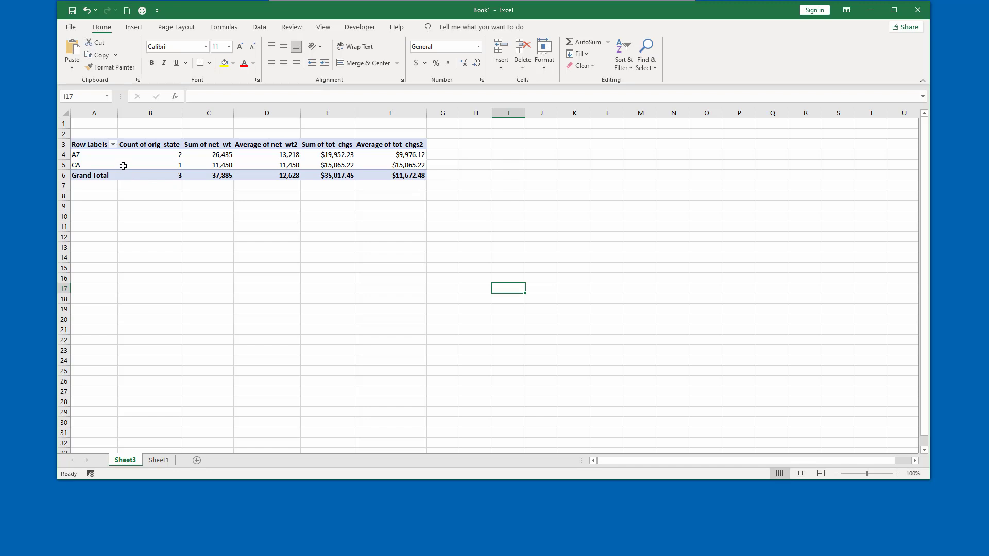
{"action": "mouse_move", "coordinate": [123, 166]}
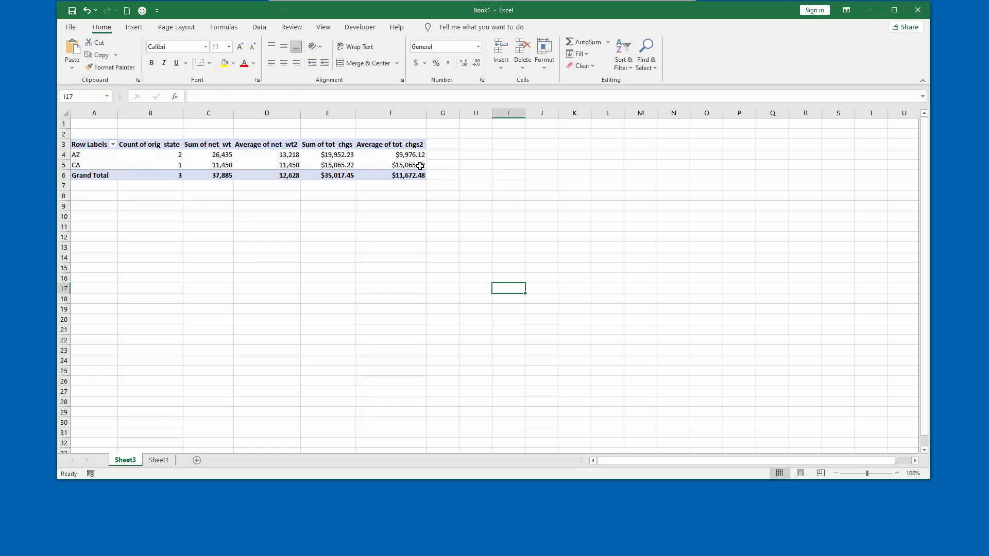